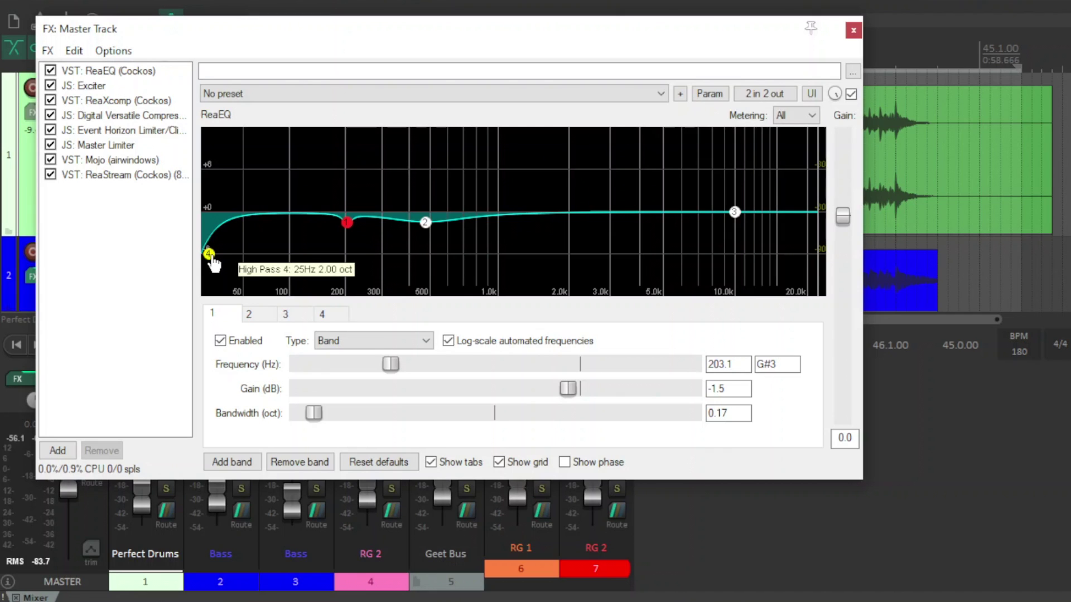
Review the master track's ReaEQ settings for the high-pass band 4 and the band filters 1 and 2.
left_click(210, 254)
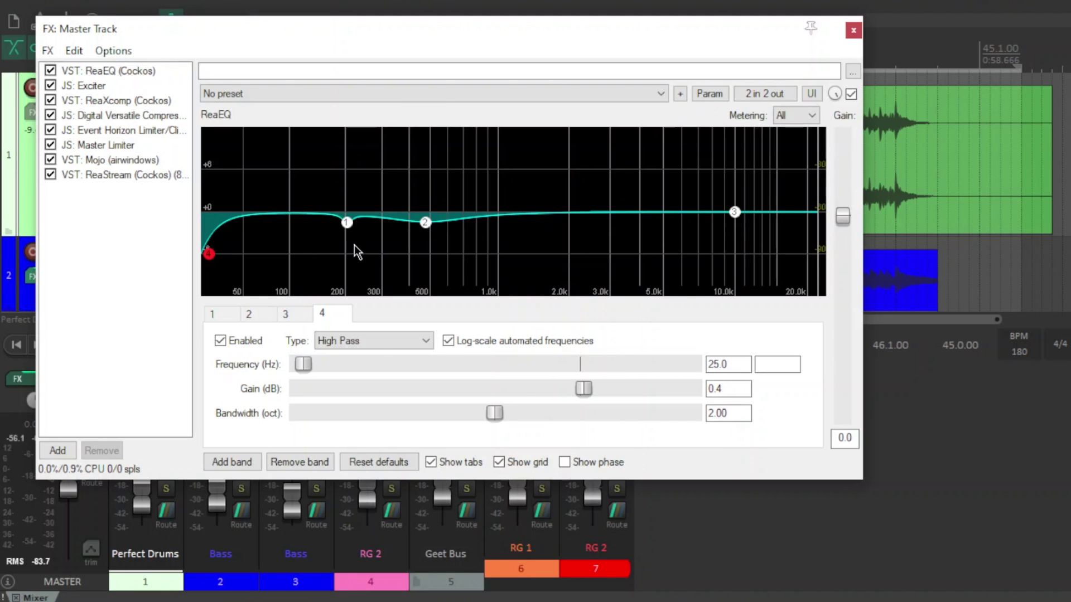
left_click(347, 223)
left_click(425, 223)
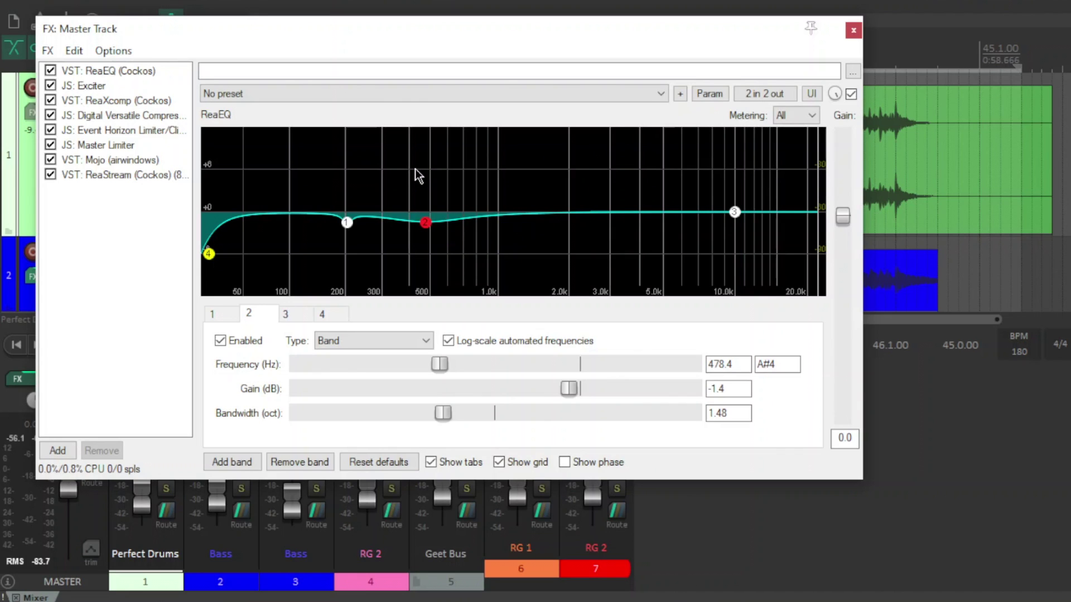
Examine the Exciter settings and the ReaXcomp multiband compressor settings in the master effects chain.
left_click(83, 86)
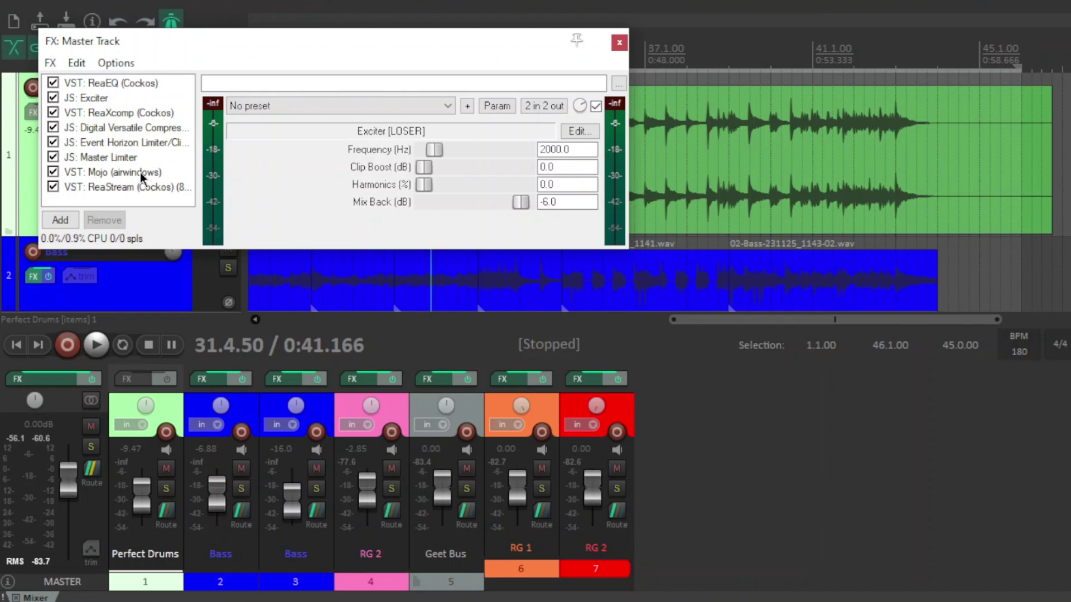
left_click(108, 99)
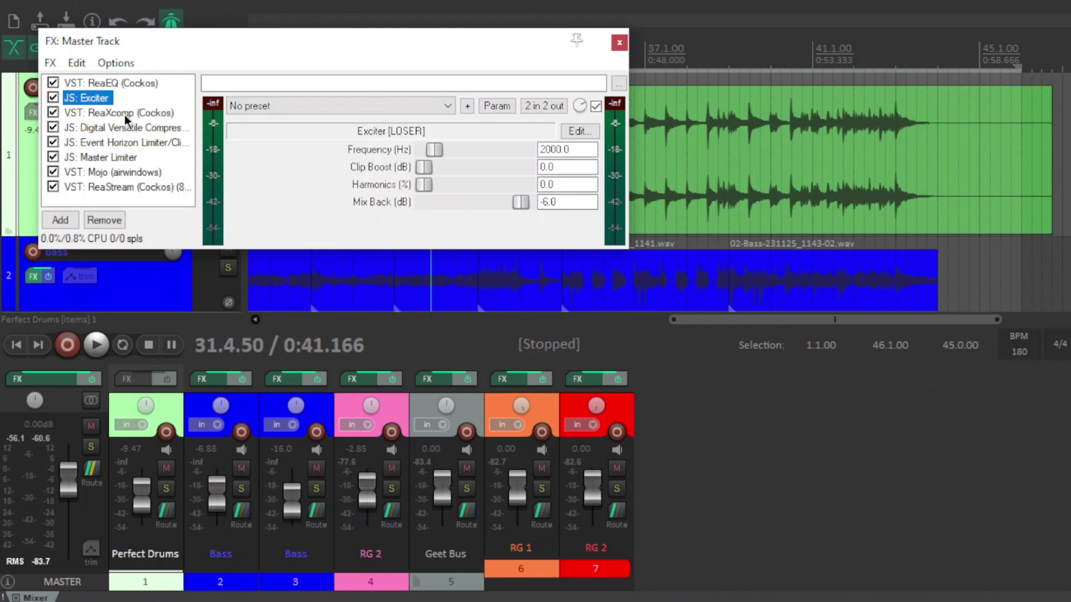
left_click(125, 114)
left_click(142, 257)
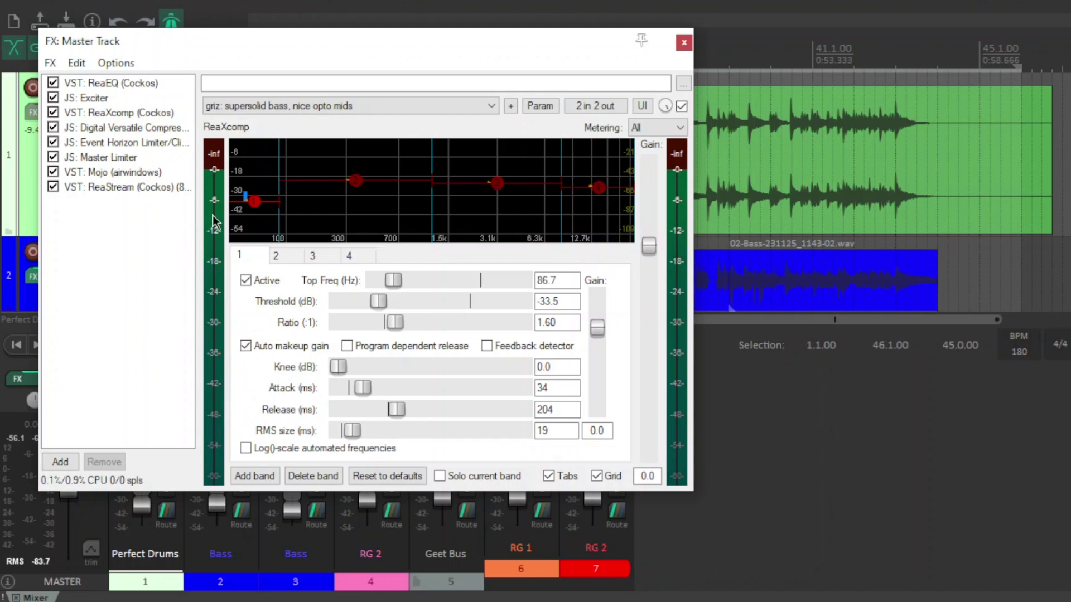
Inspect the settings of the Digital Versatile Compressor and the Event Horizon Limiter/Clipper on the master track.
left_click(142, 130)
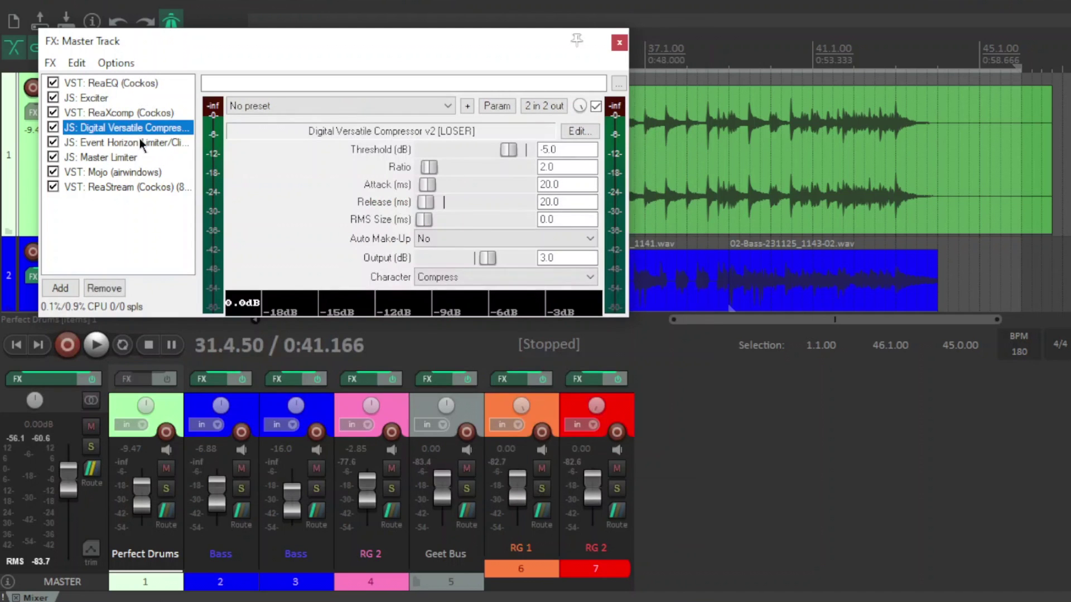
left_click(141, 246)
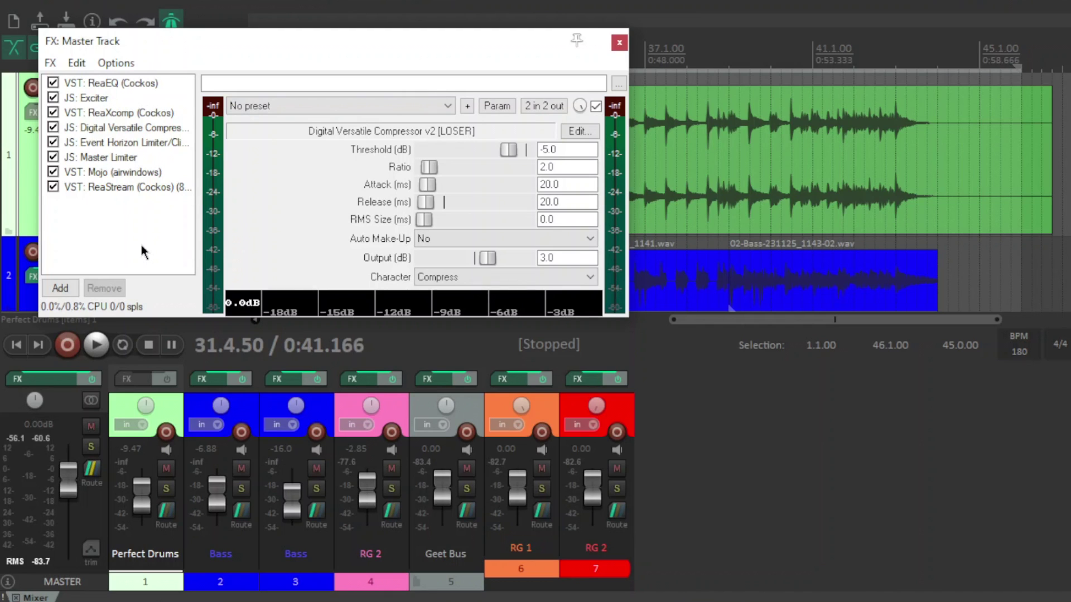
left_click(152, 142)
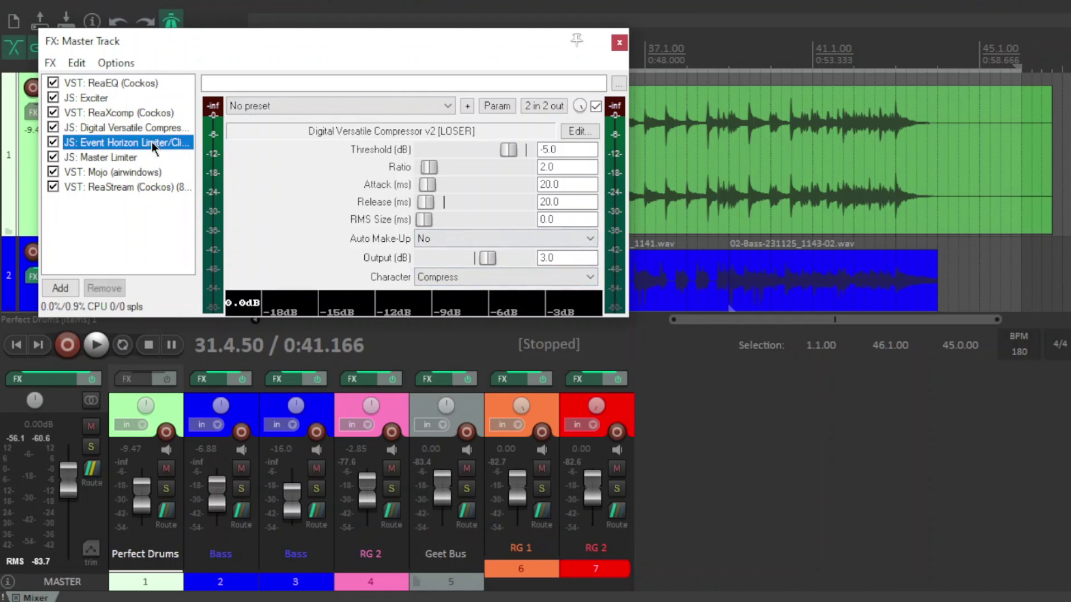
left_click(155, 196)
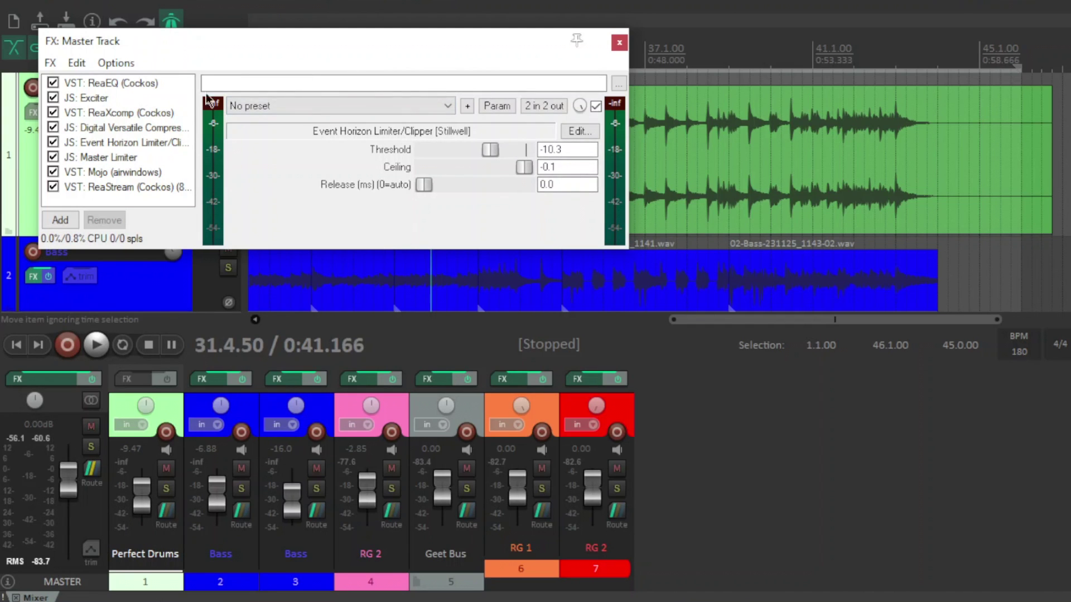
Inspect the Master Limiter parameters and the Mojo plugin's input setting in the master chain.
left_click(118, 158)
left_click(137, 210)
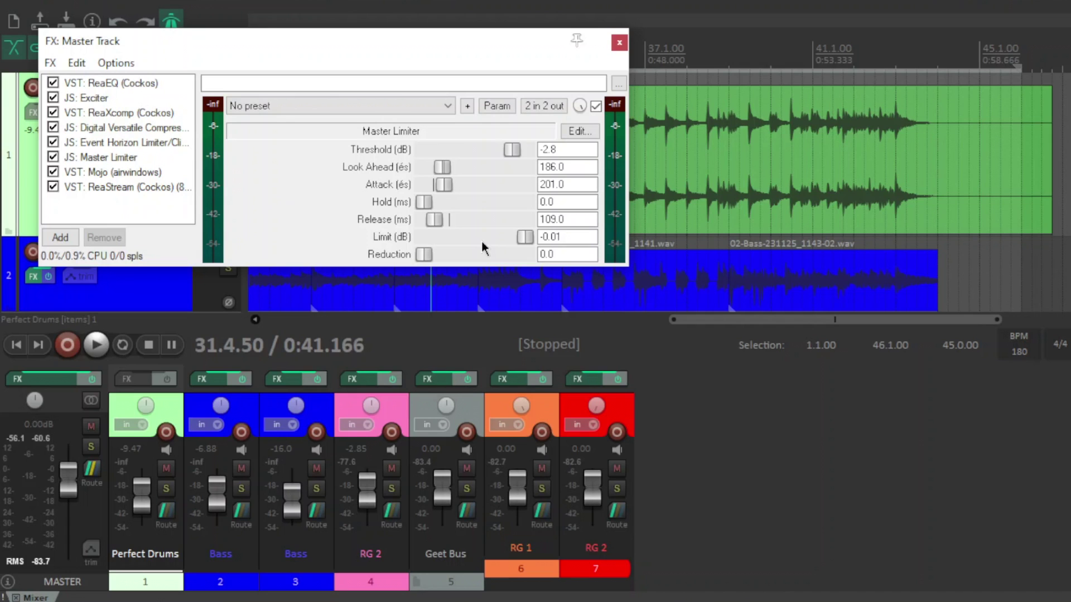
left_click(121, 170)
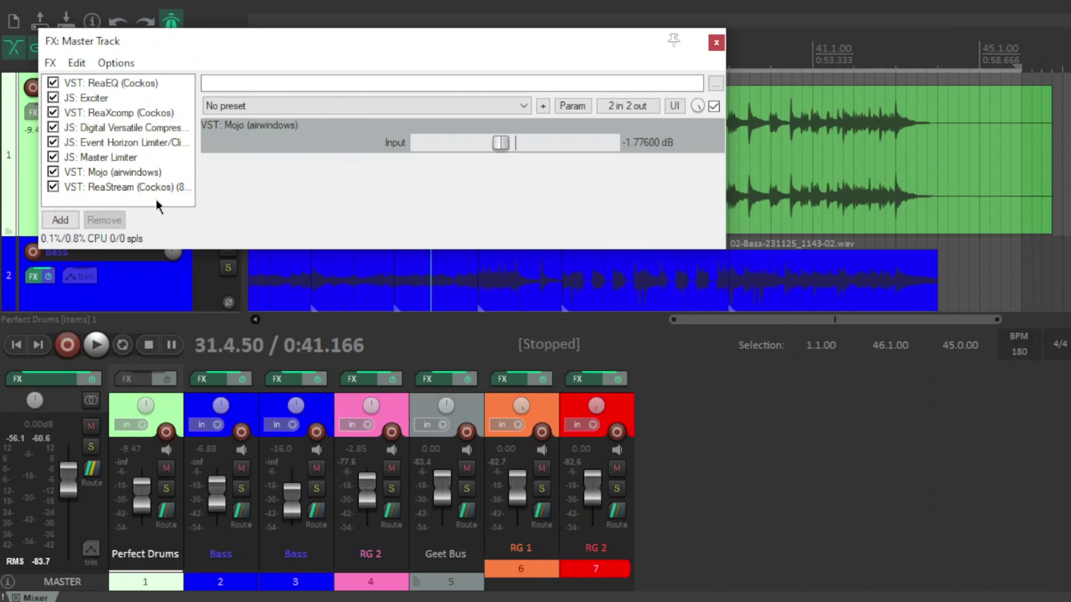
Close the master effects window and audition the mix with the whole effects chain active.
left_click(716, 42)
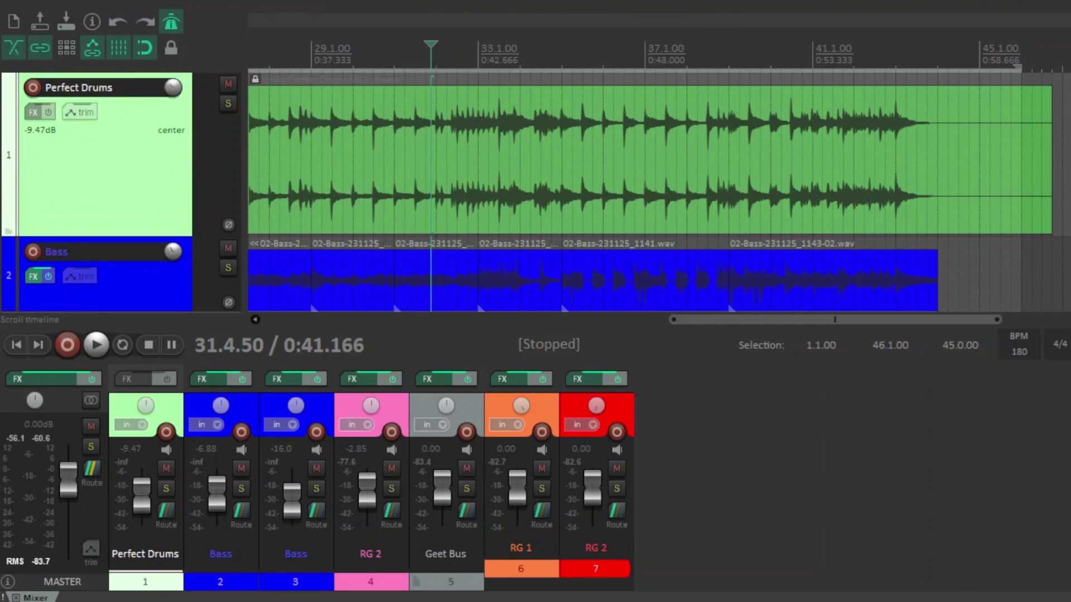
key("space")
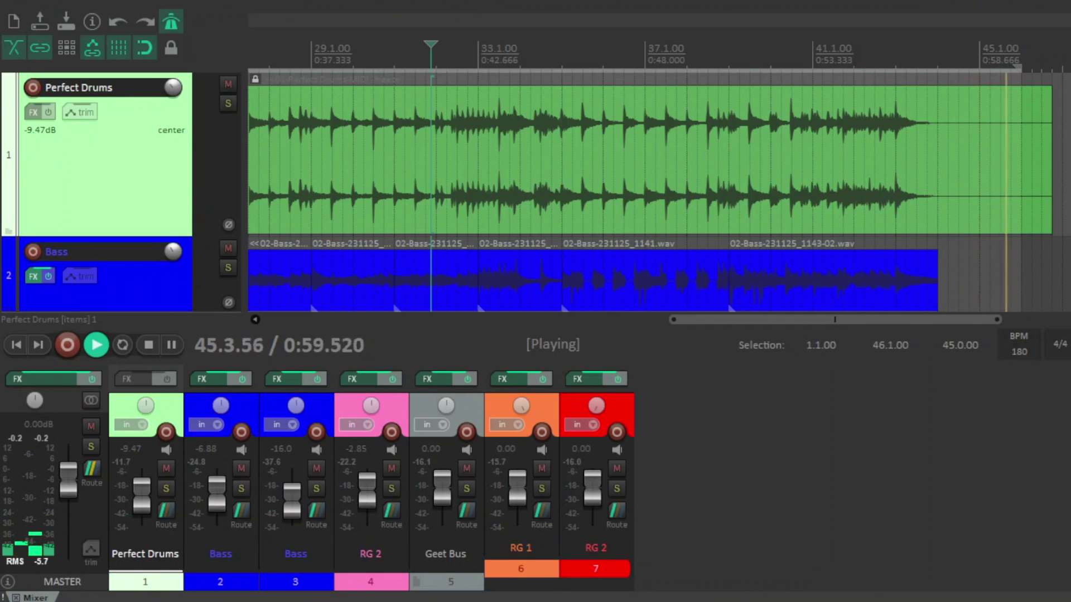
key("space")
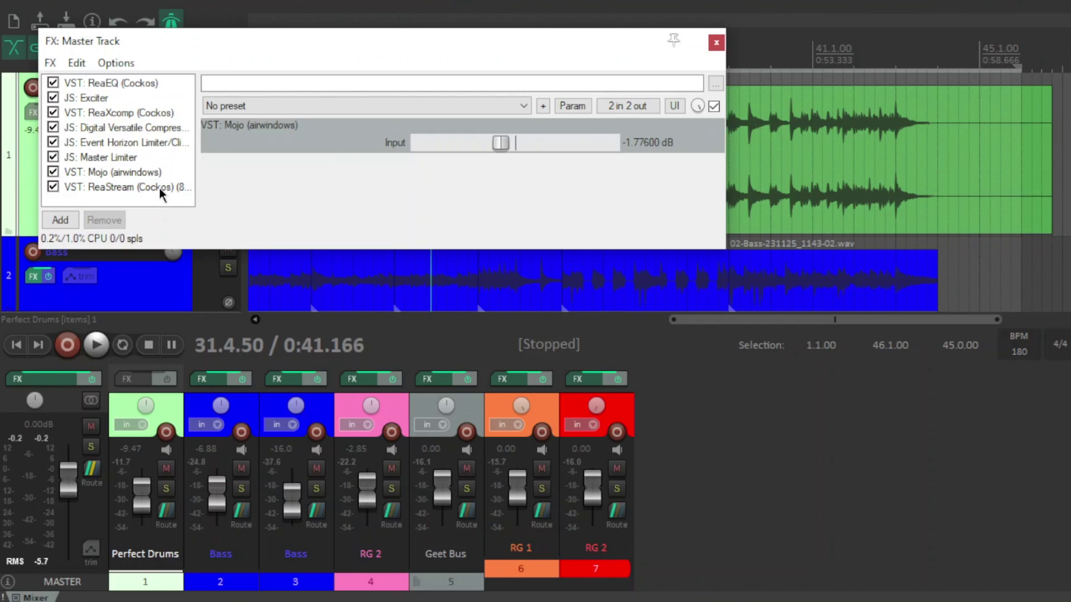
Bypass ReaEQ, Exciter and ReaXcomp on the master track and audition the mix without them.
left_click(52, 83)
left_click(52, 97)
left_click(53, 112)
key("space")
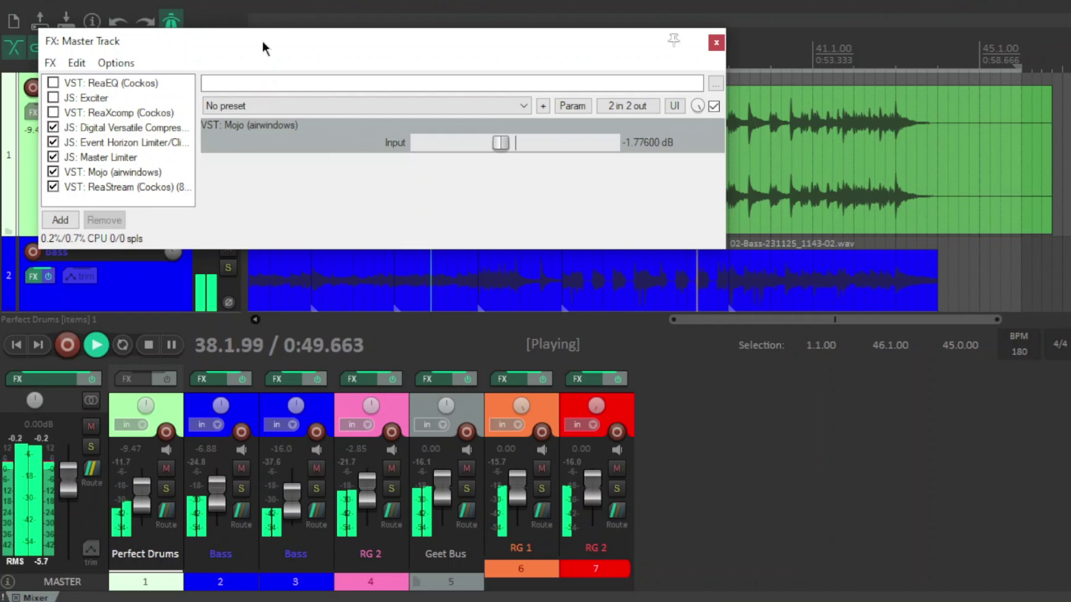
key("space")
Re-enable ReaXcomp, Exciter and ReaEQ on the master track and audition the mix again for comparison.
left_click(53, 112)
left_click(53, 97)
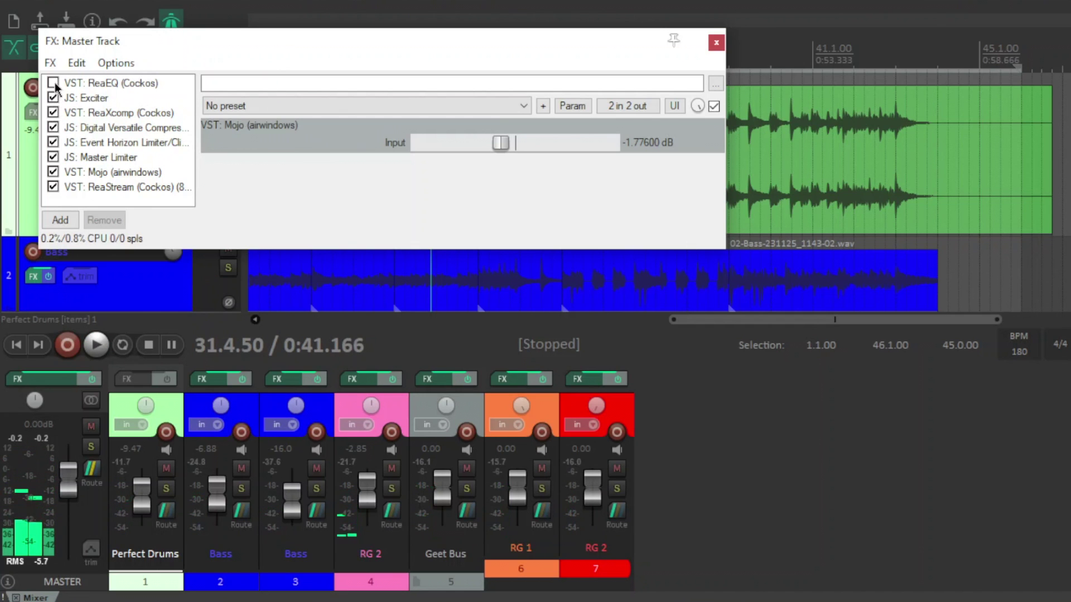
left_click(53, 82)
key("space")
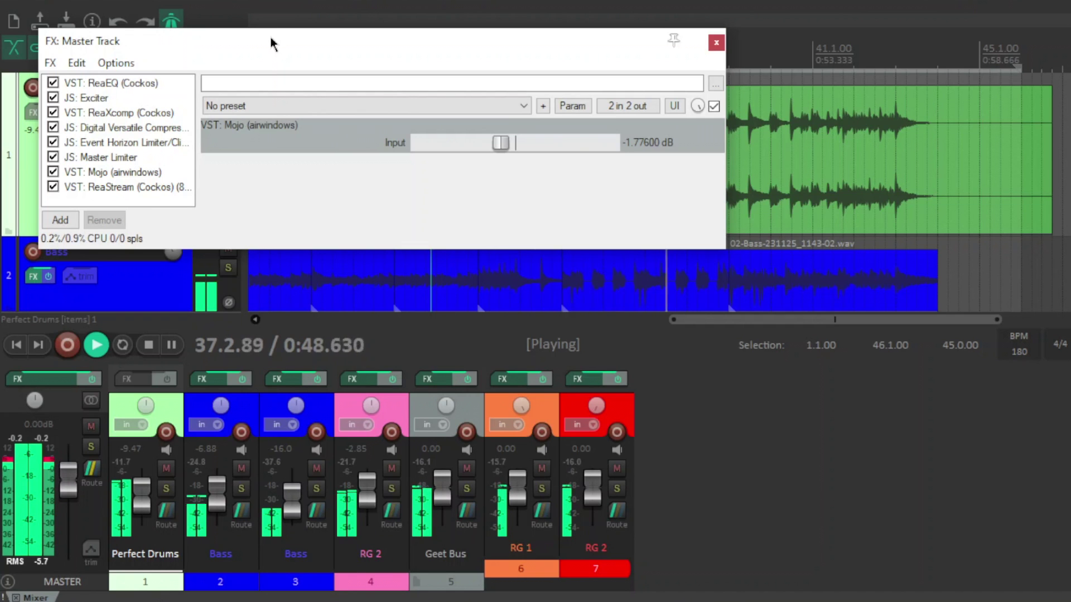
key("space")
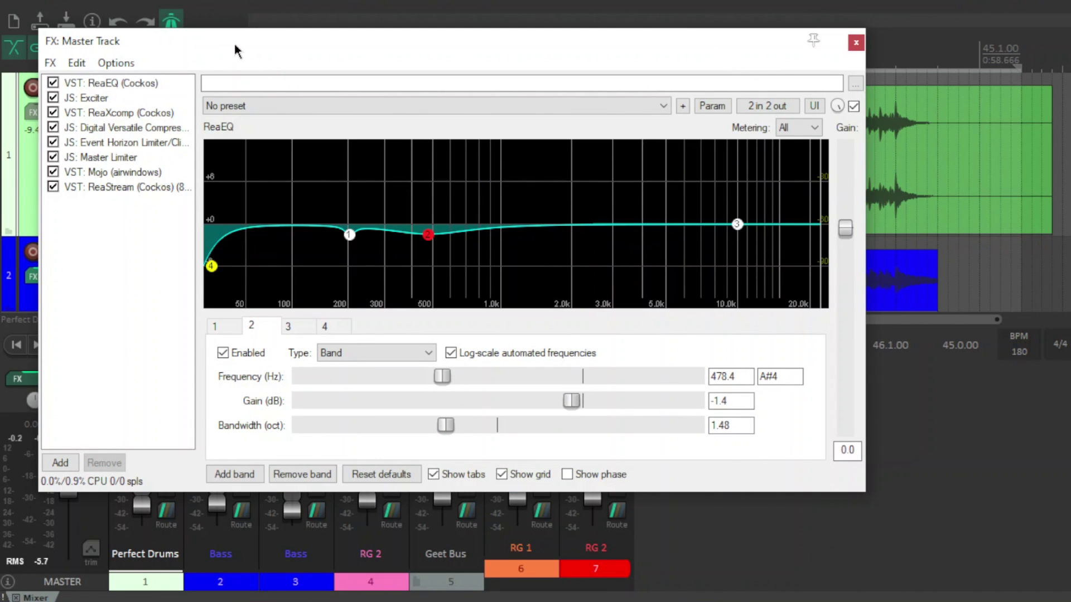
Compare the playing mix with ReaEQ bypassed and active, and with its band 2 disabled and enabled, leaving both on.
key("space")
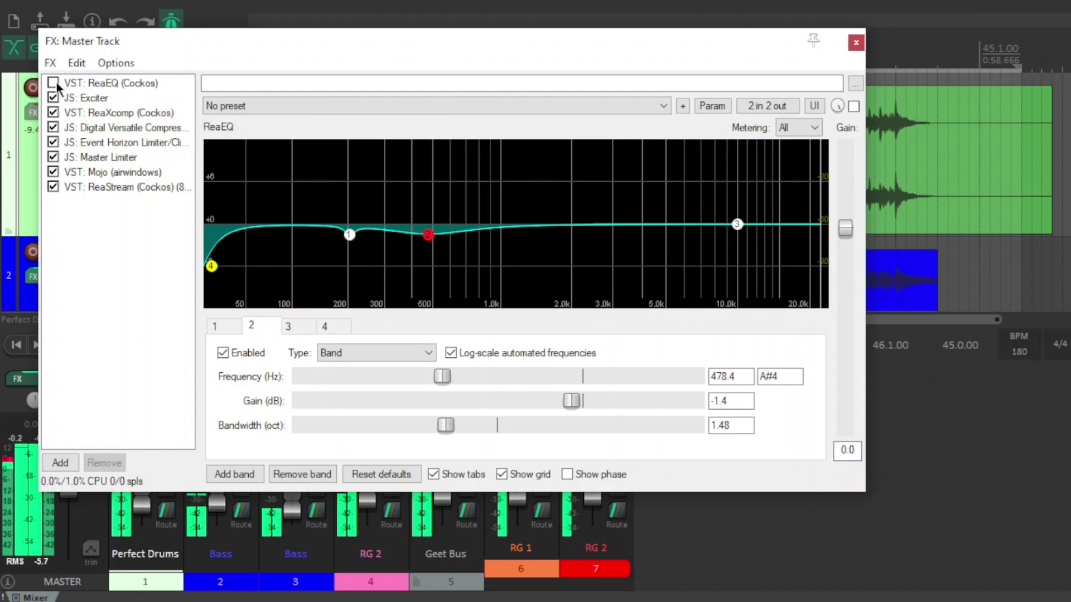
left_click(53, 83)
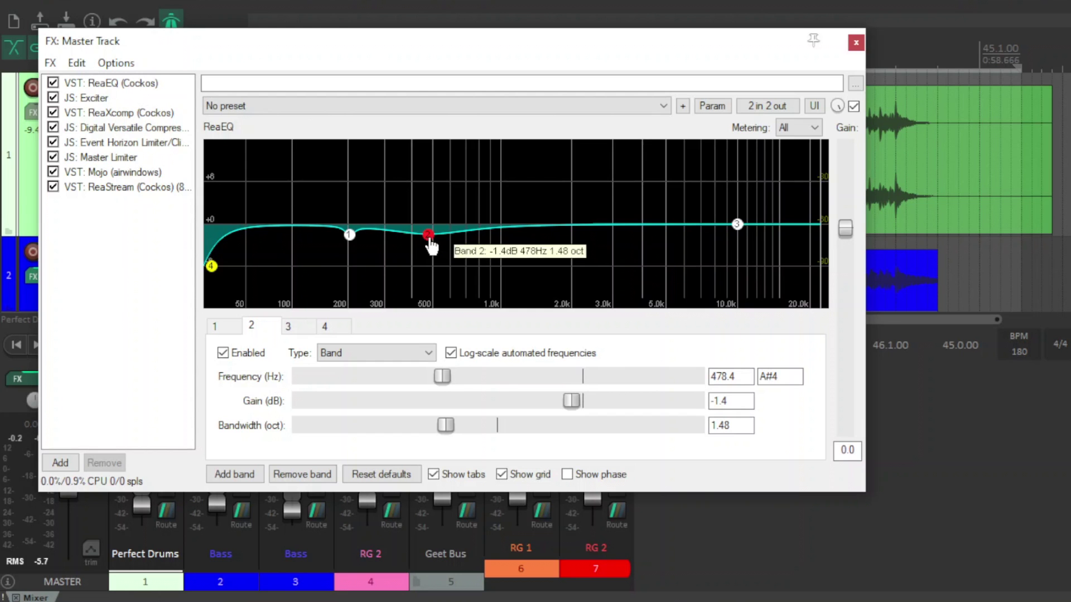
key("space")
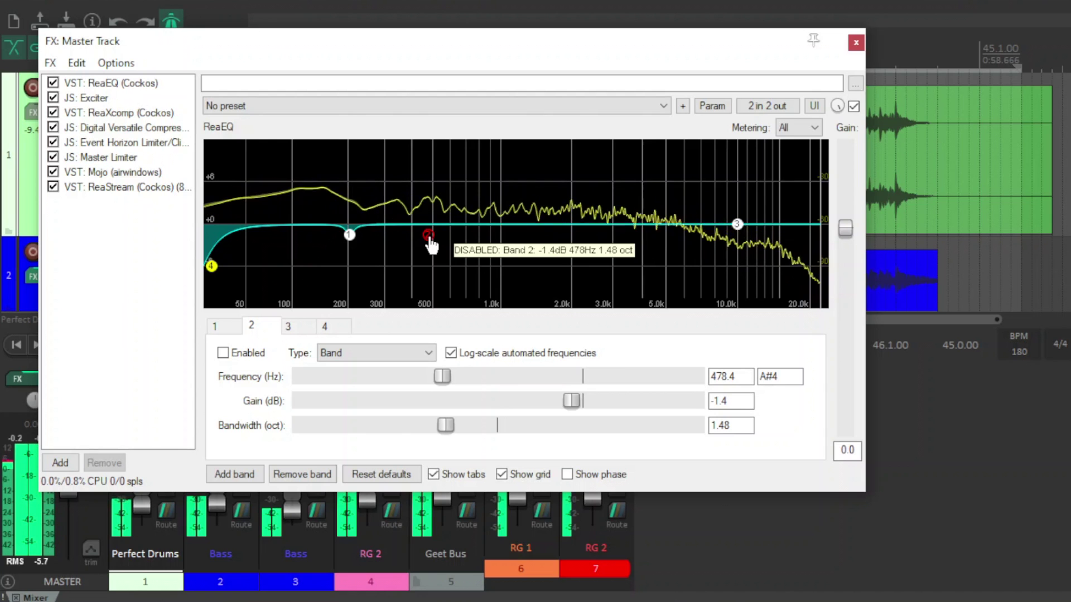
double_click(429, 236)
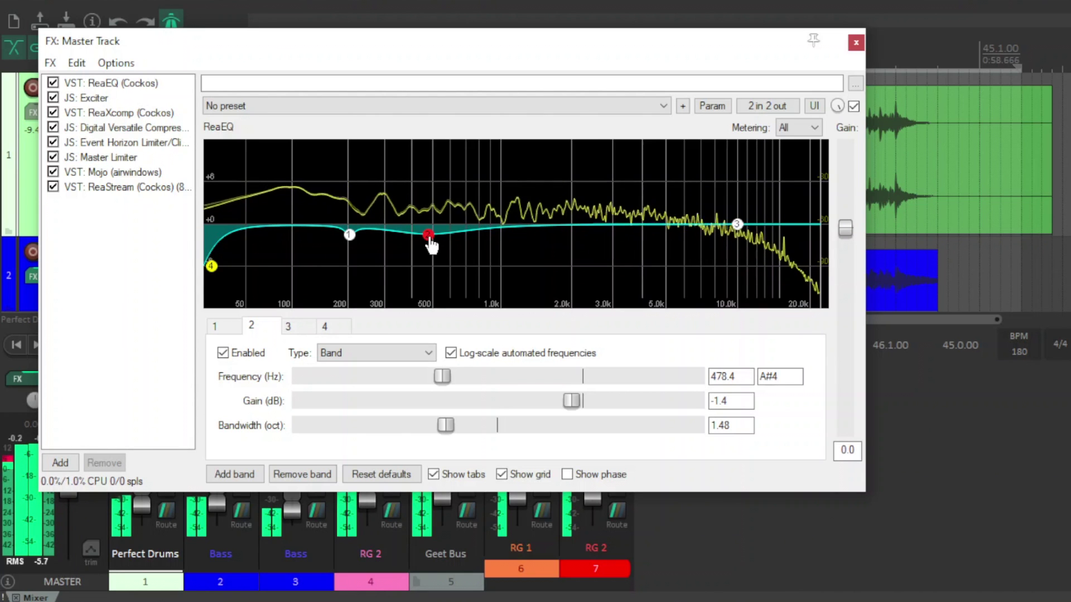
double_click(429, 236)
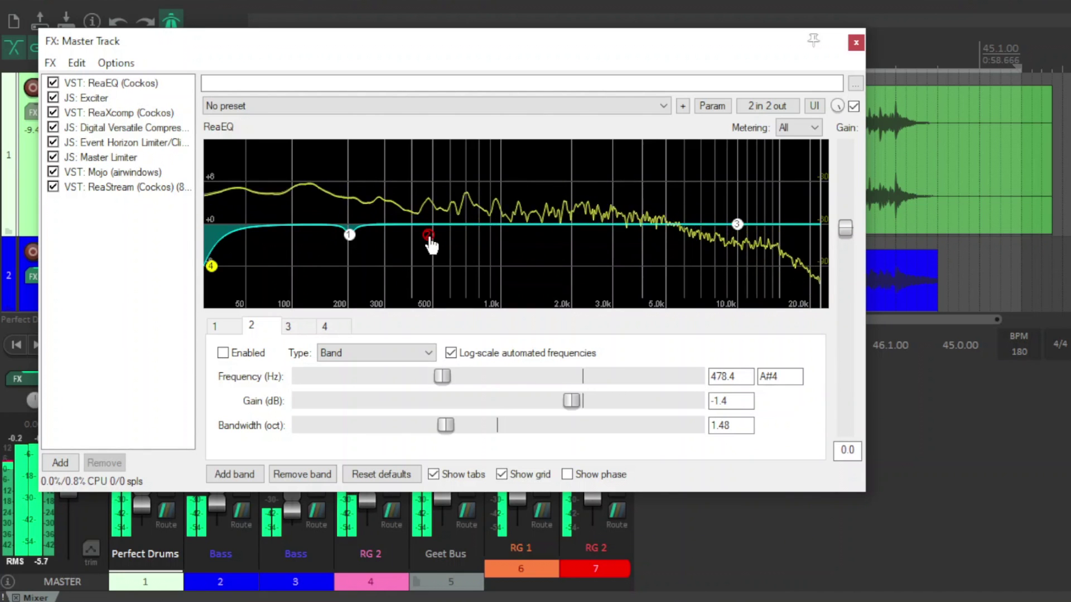
double_click(429, 236)
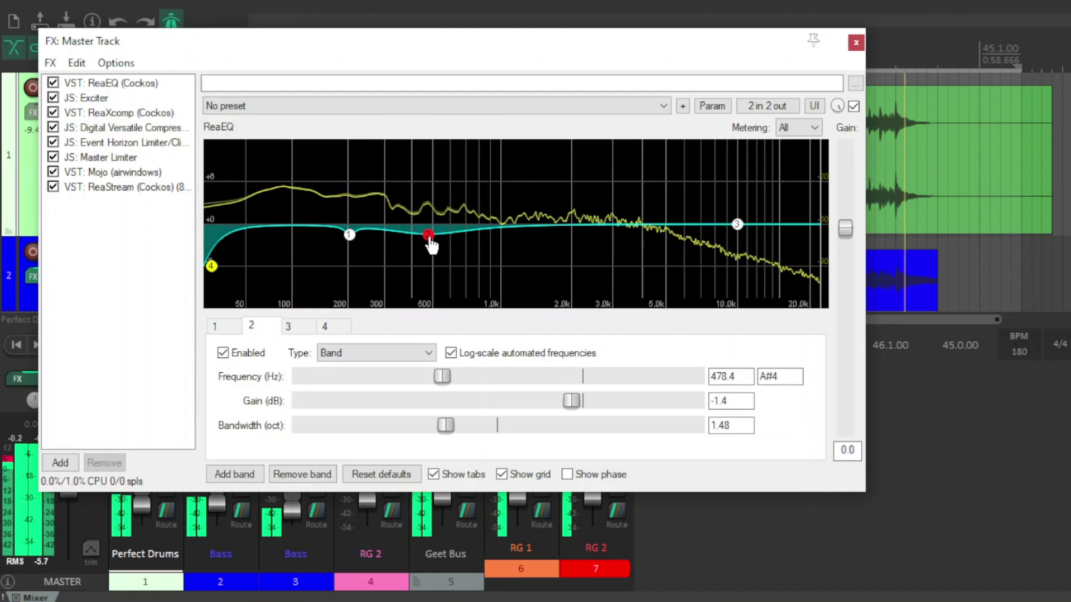
key("space")
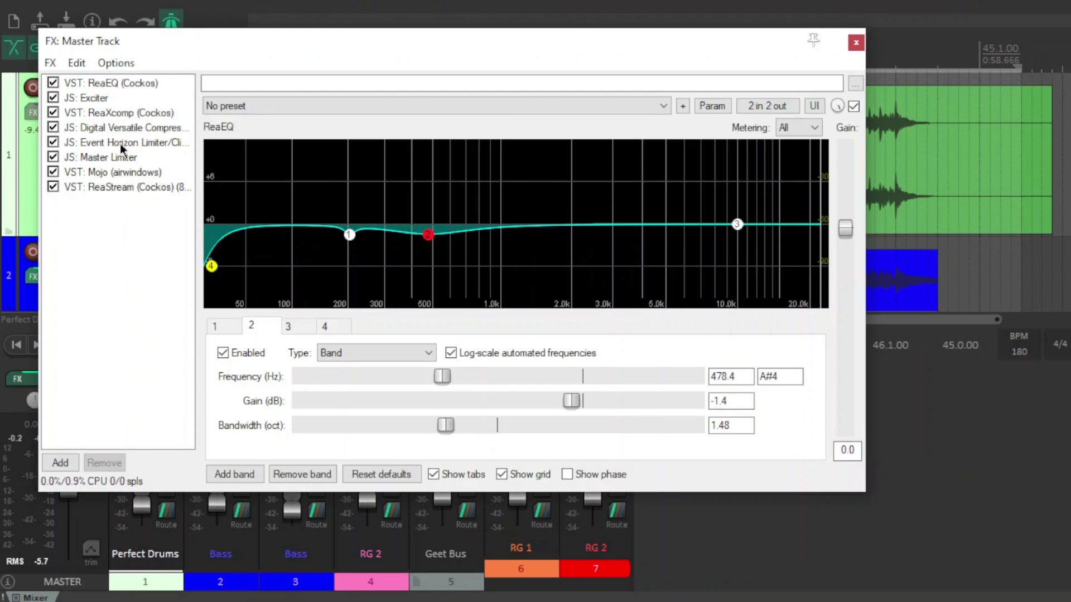
Show the Exciter and repeatedly bypass and re-enable it during playback to compare the sound, leaving it enabled.
left_click(92, 99)
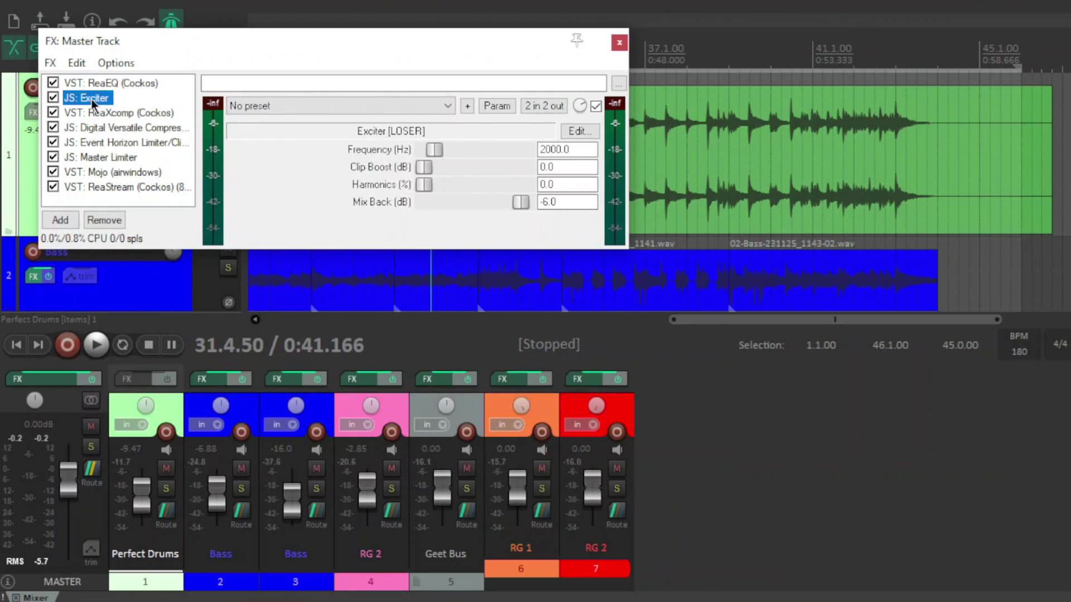
key("space")
left_click(53, 97)
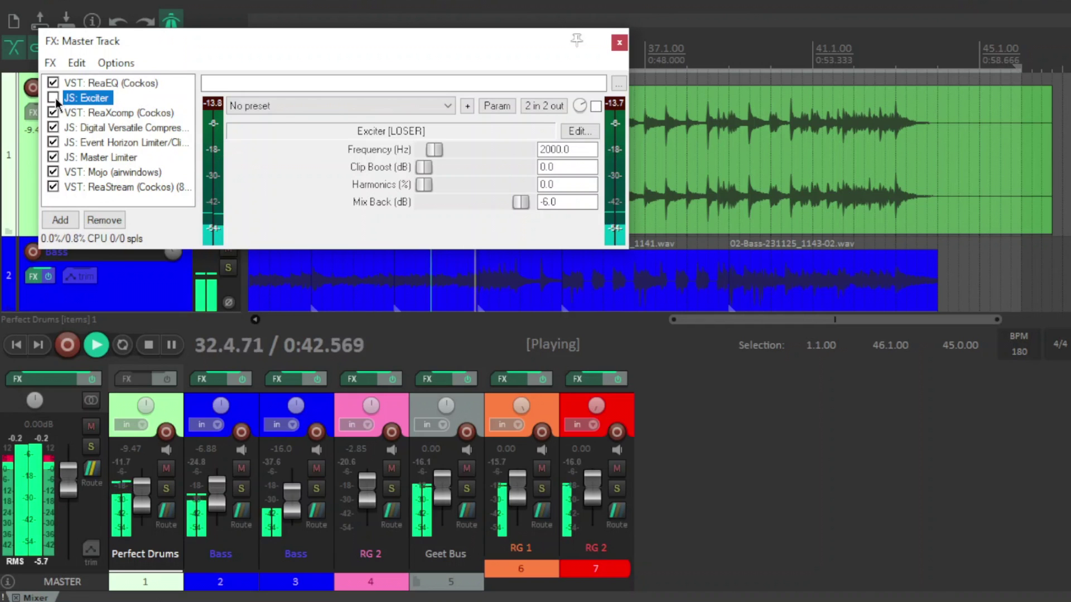
left_click(55, 99)
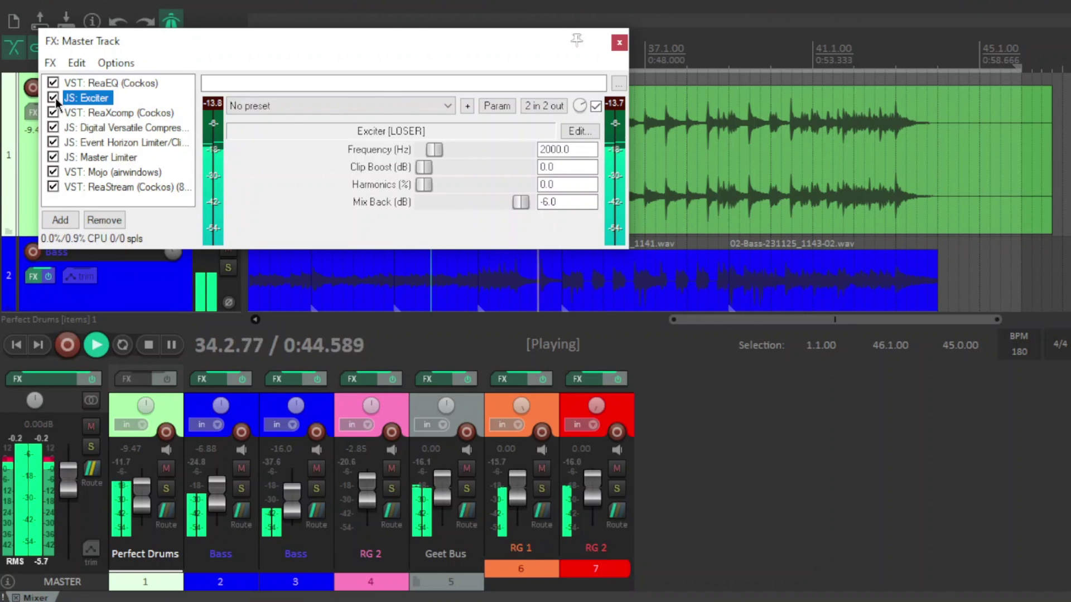
left_click(55, 98)
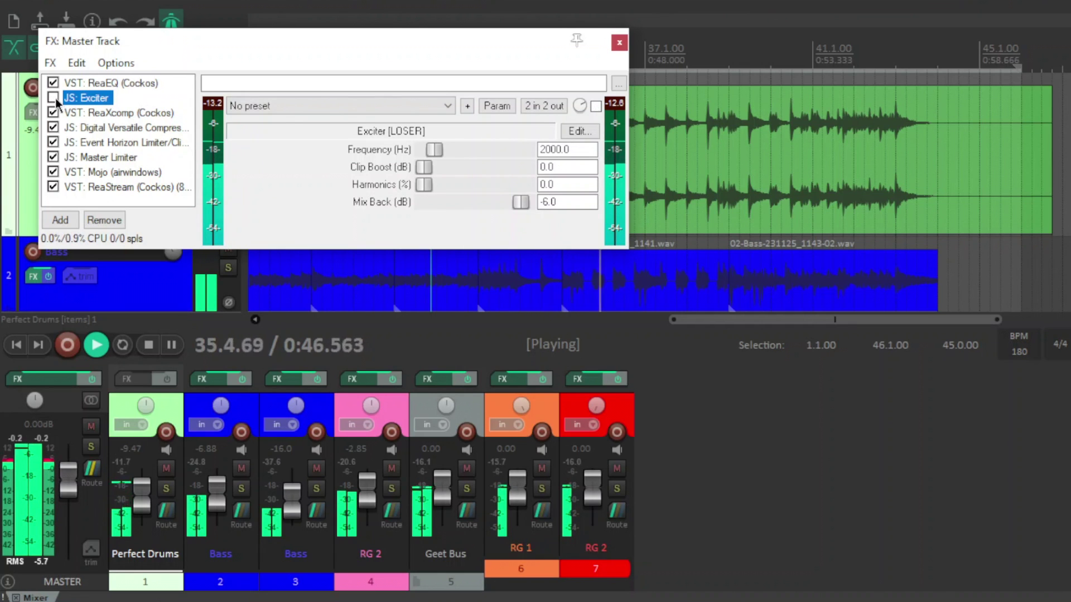
left_click(53, 99)
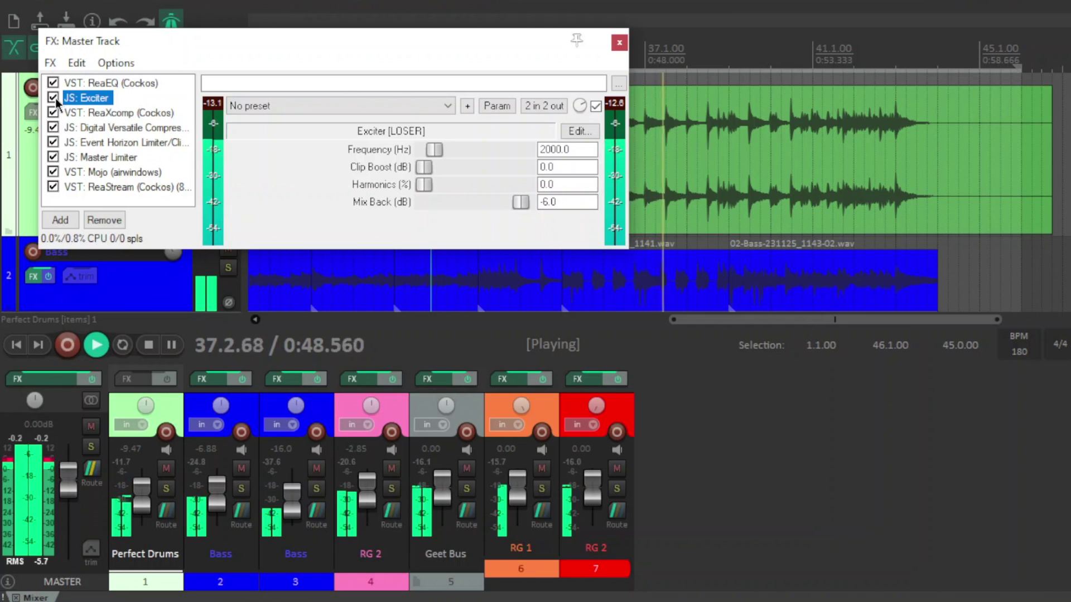
left_click(53, 98)
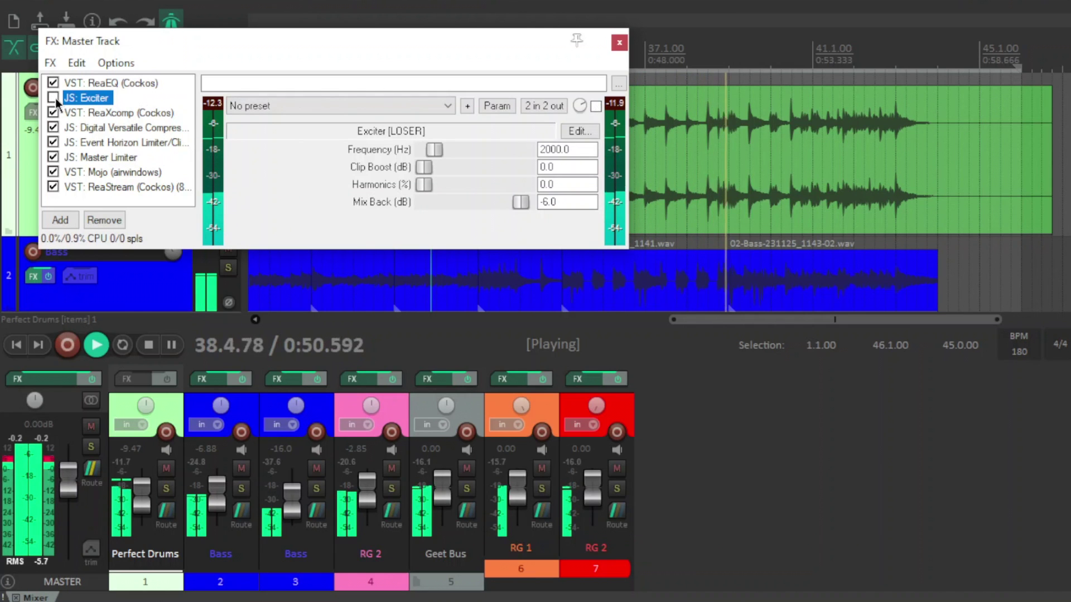
left_click(55, 98)
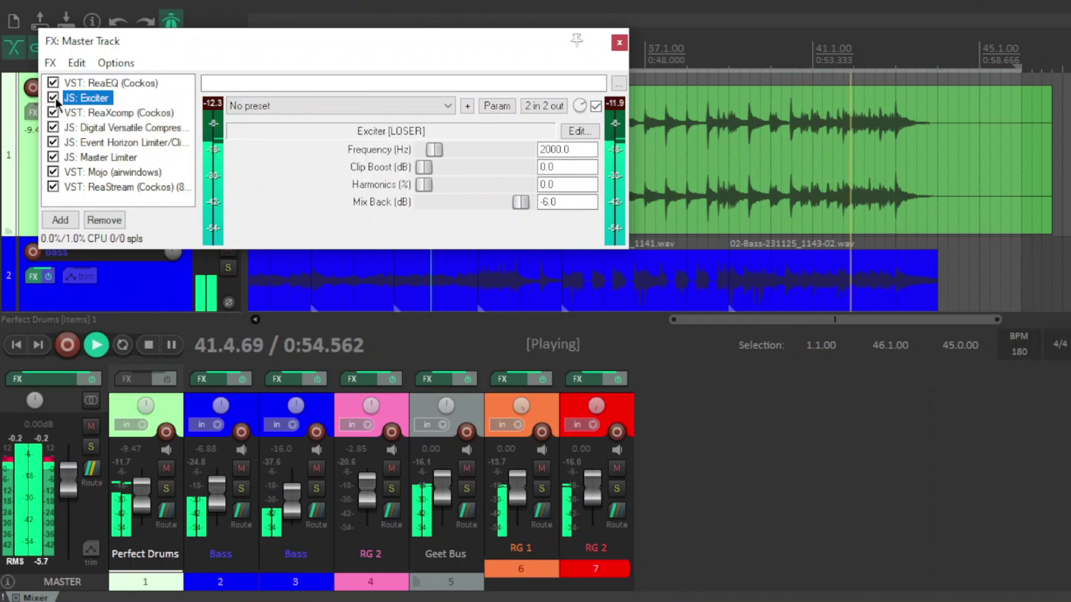
left_click(55, 99)
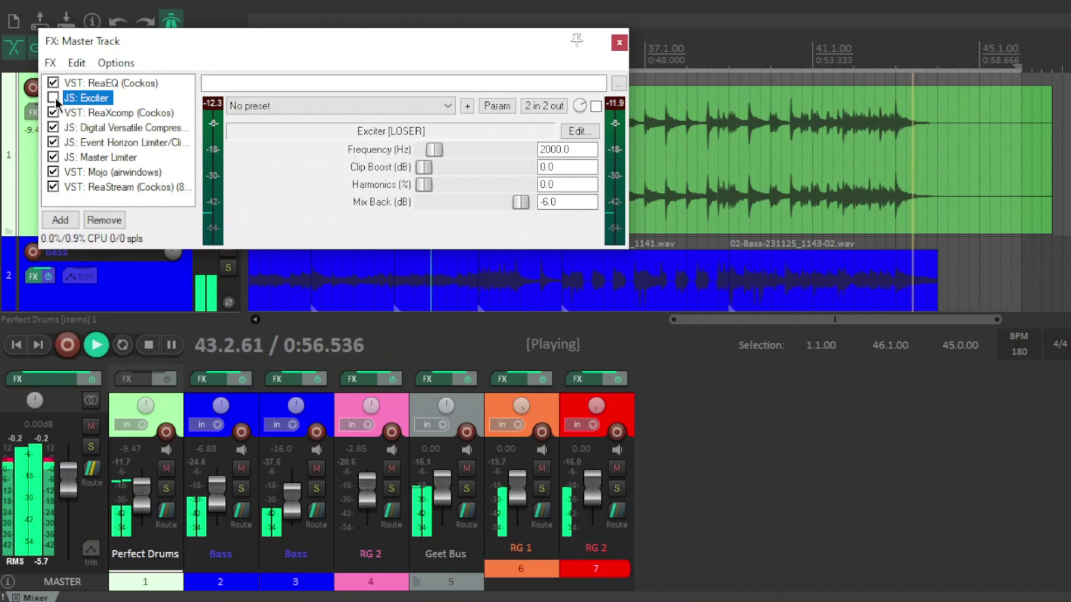
left_click(55, 99)
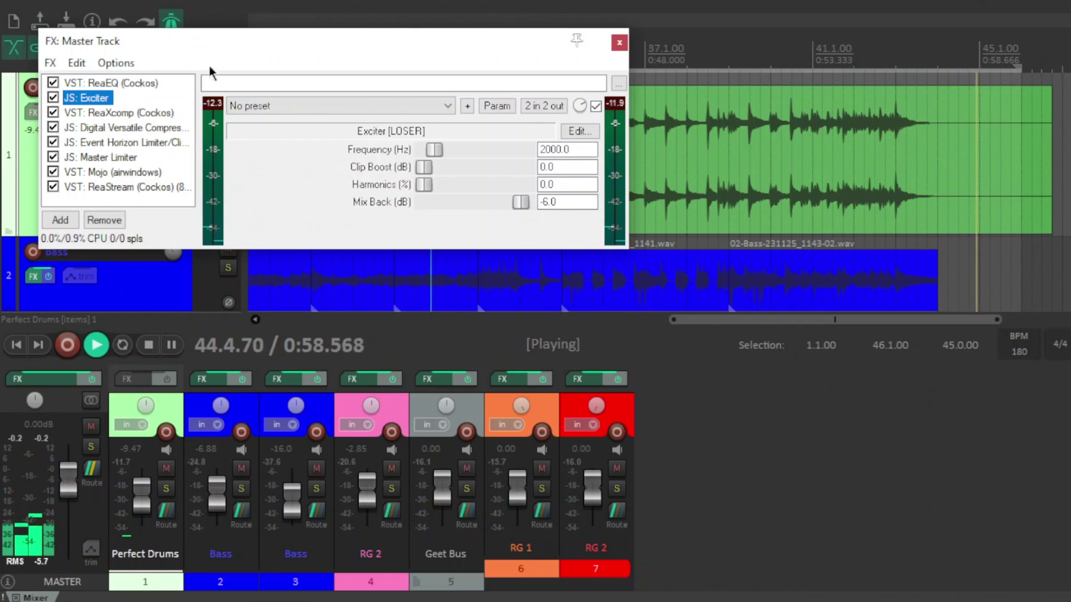
key("space")
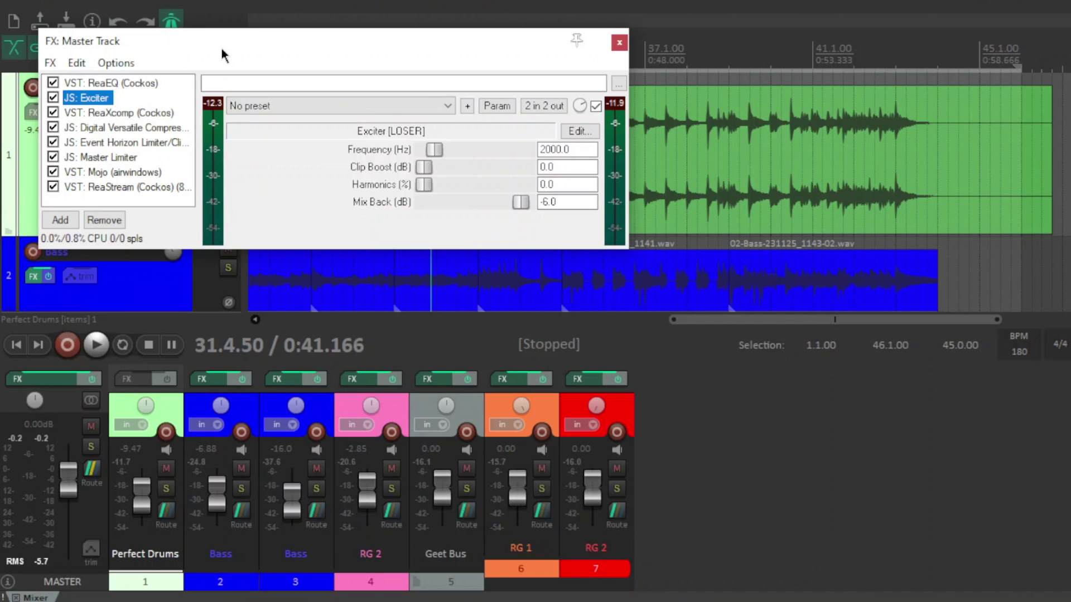
Show ReaXcomp on the master track and compare the playing mix with it bypassed and active, leaving it enabled.
left_click(75, 113)
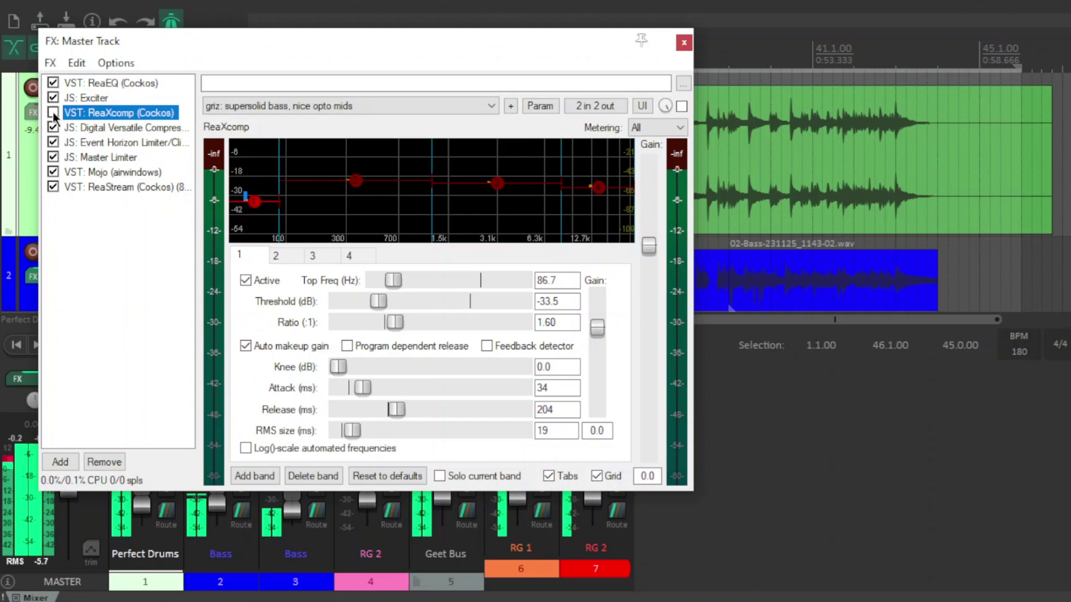
left_click(52, 113)
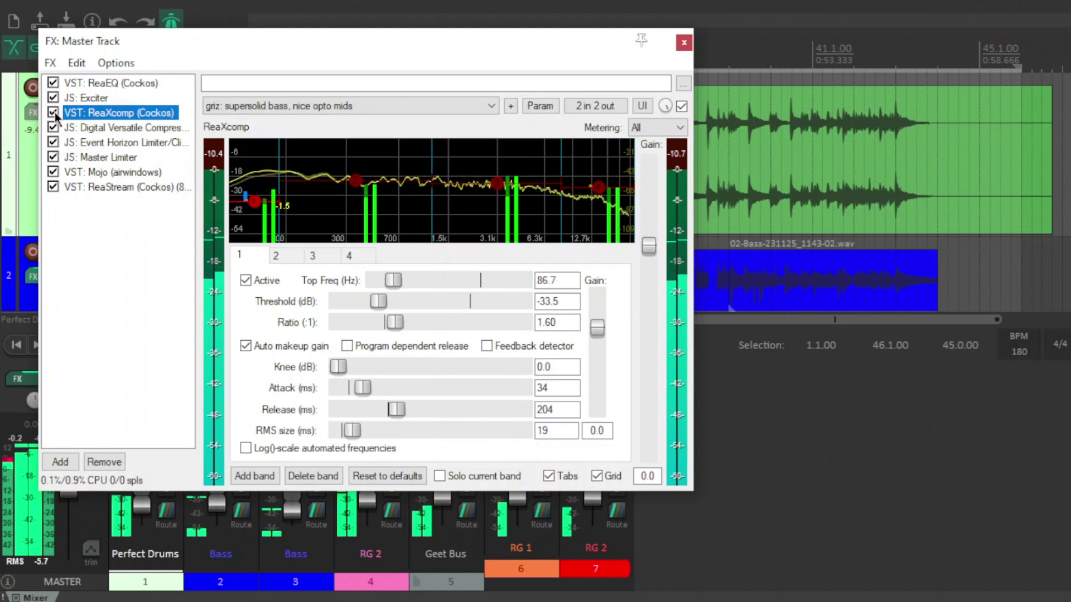
left_click(53, 113)
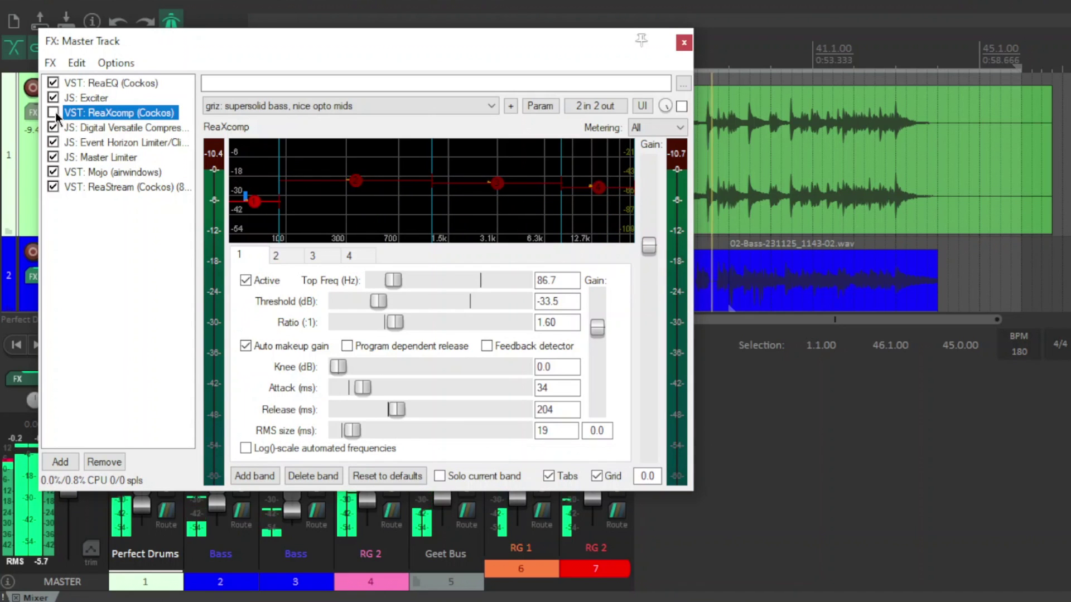
left_click(54, 112)
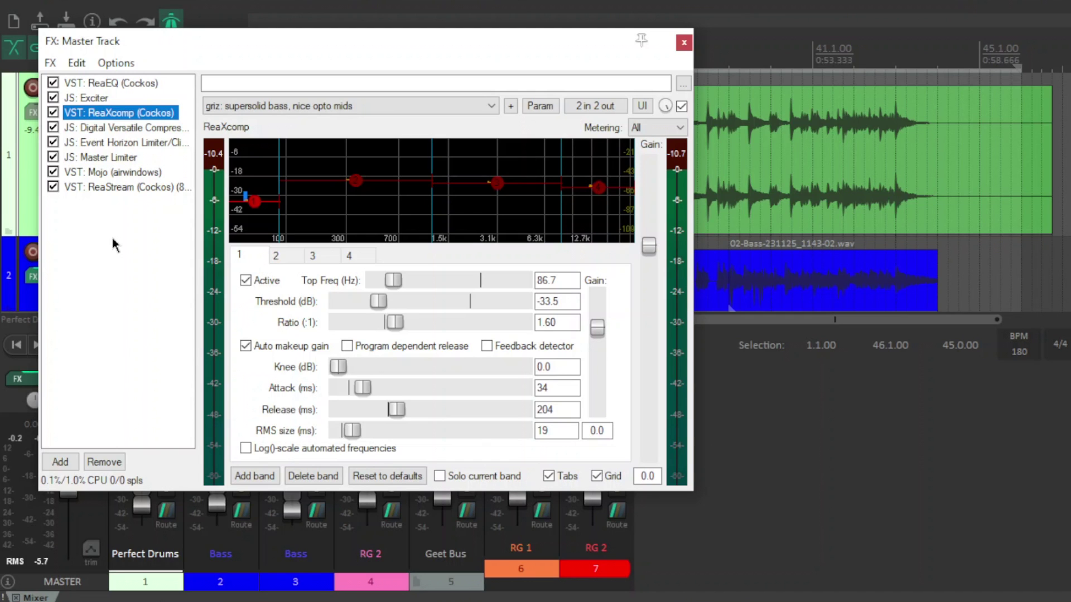
Audition the mix with Digital Versatile Compressor, Event Horizon, Master Limiter and Mojo bypassed, and again with all four re-enabled.
left_click(142, 129)
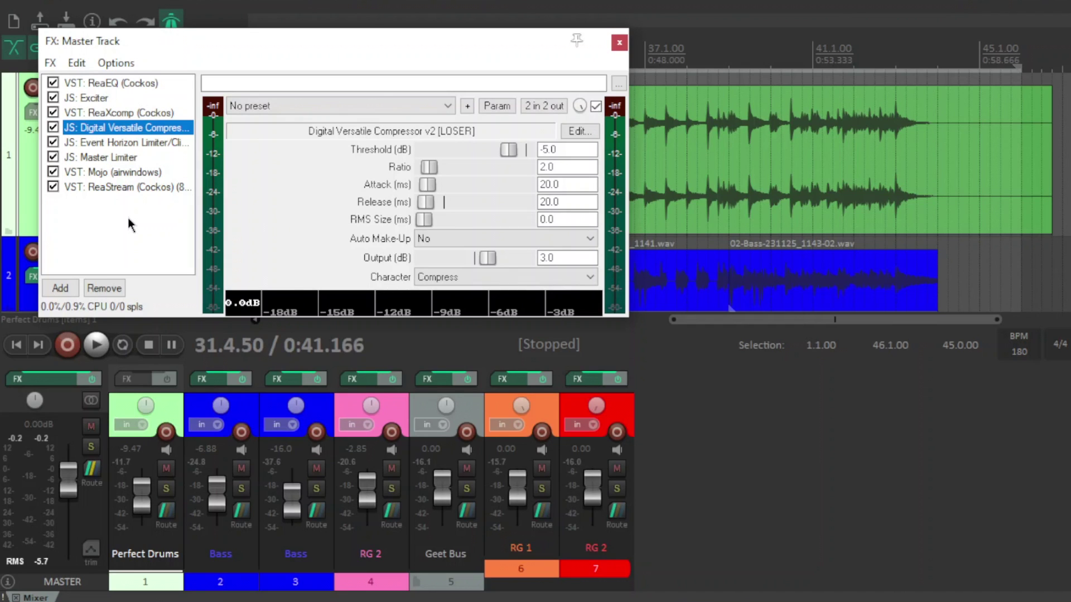
left_click(53, 128)
key("space")
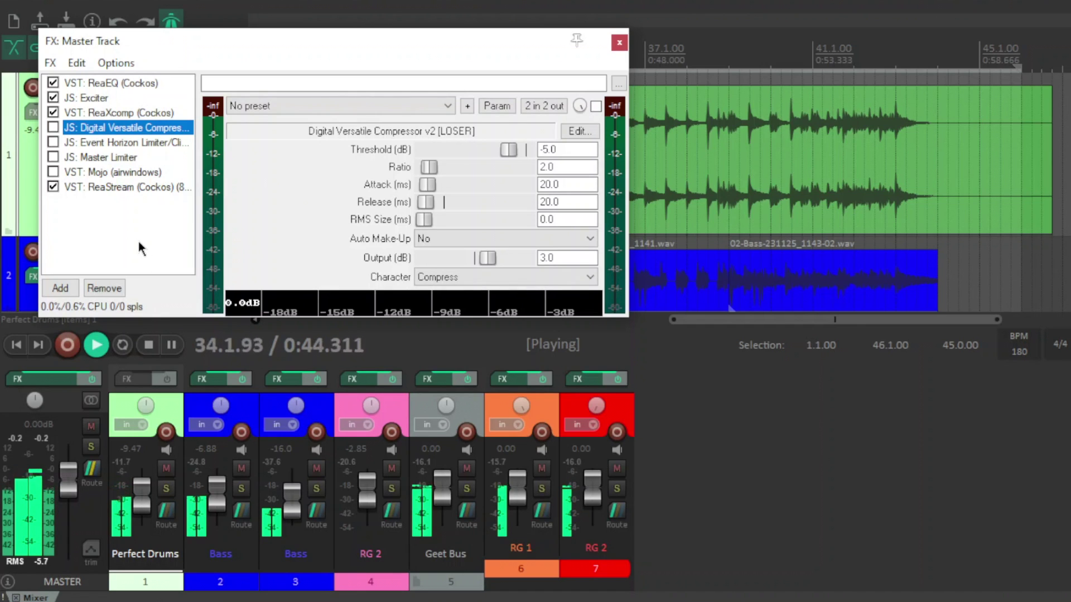
key("space")
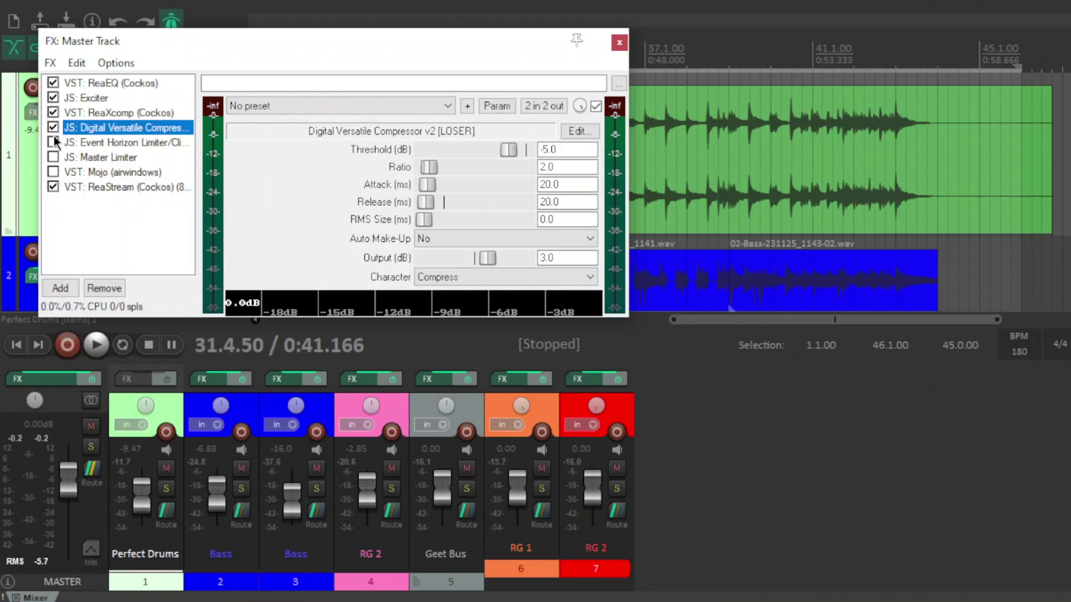
key("space")
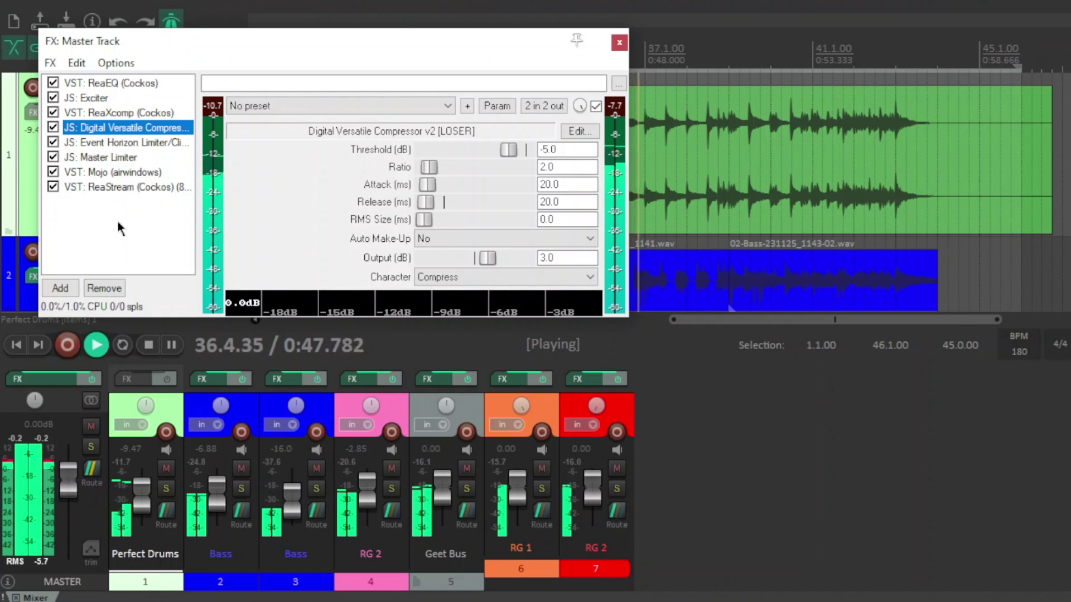
key("space")
Show the Event Horizon Limiter/Clipper and compare the mix with it bypassed and active, leaving it enabled.
left_click(151, 141)
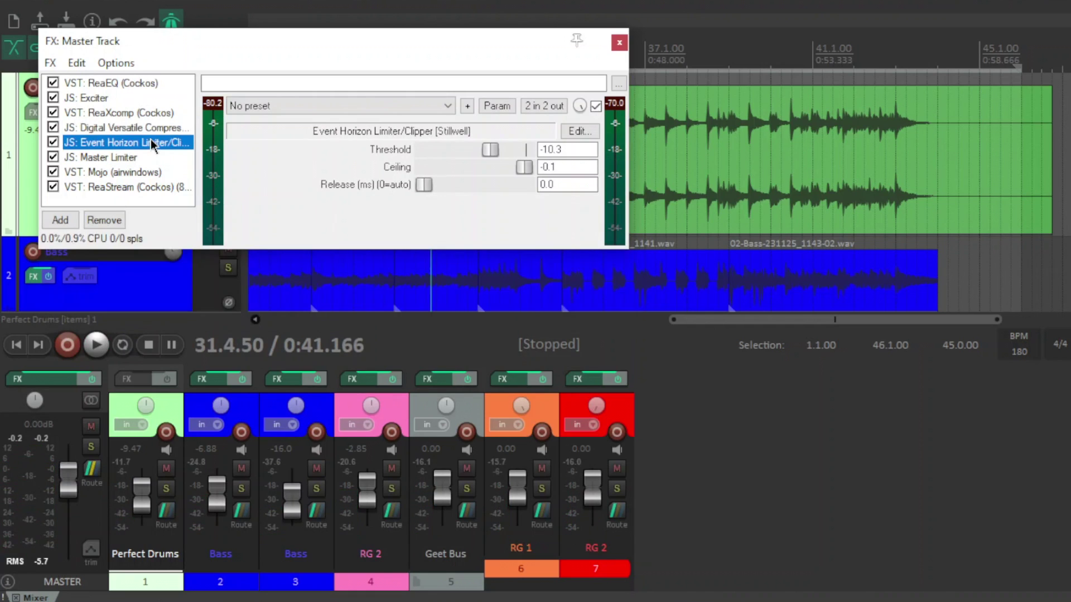
key("space")
left_click(53, 143)
key("space")
key("space")
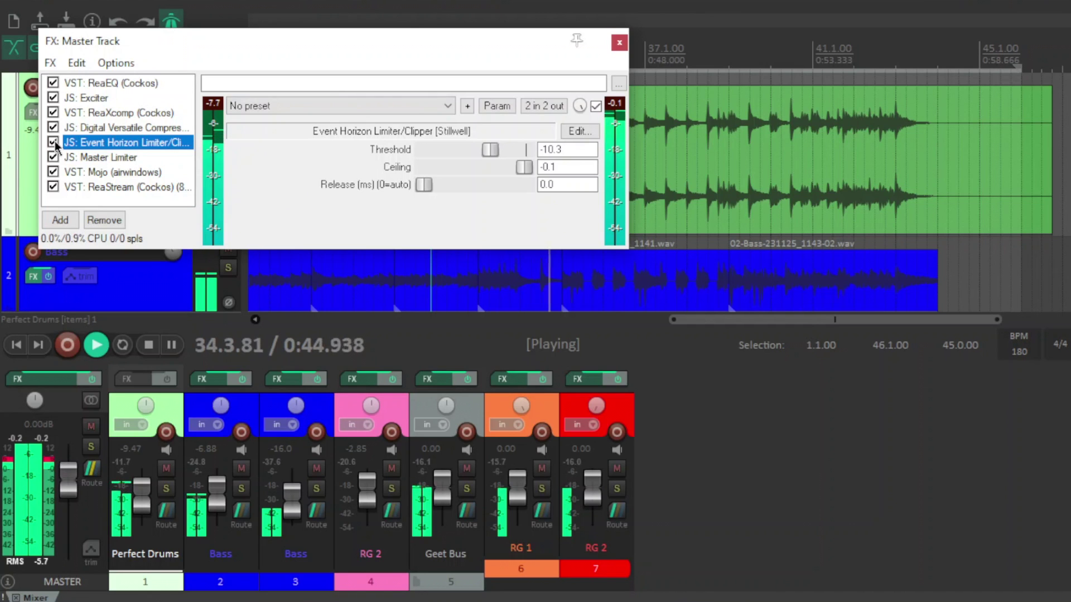
key("space")
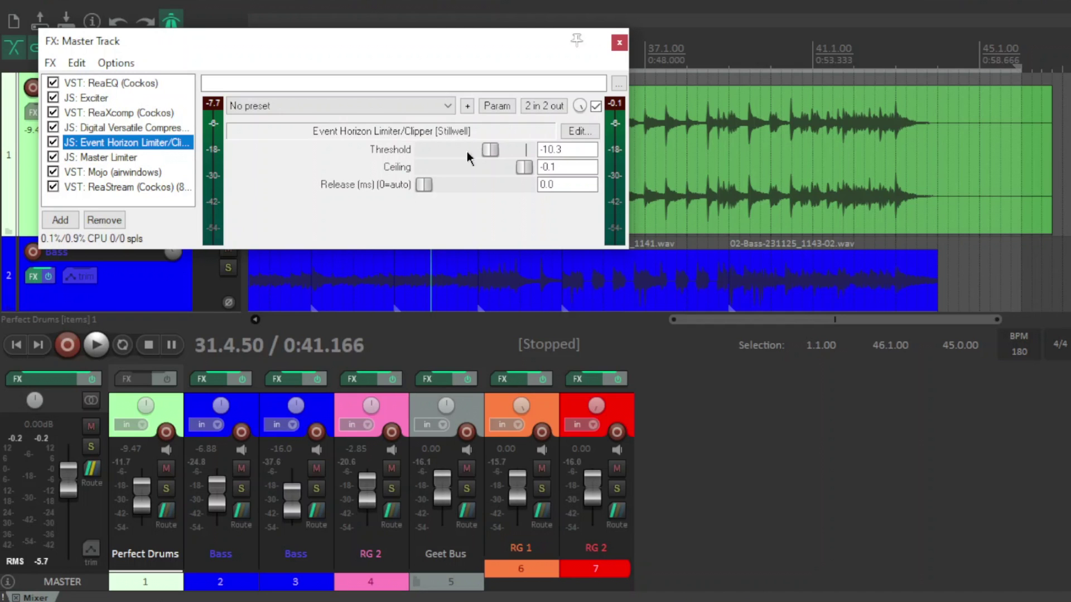
Show the Master Limiter, audition the mix with it active and with it bypassed, and re-enable it.
left_click(110, 160)
left_click(154, 210)
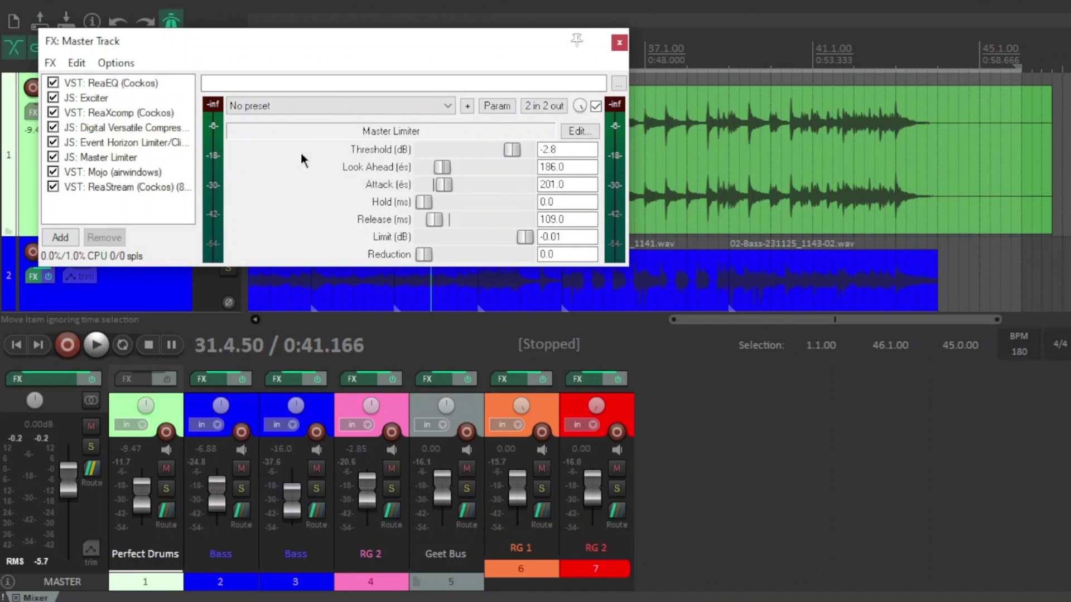
key("space")
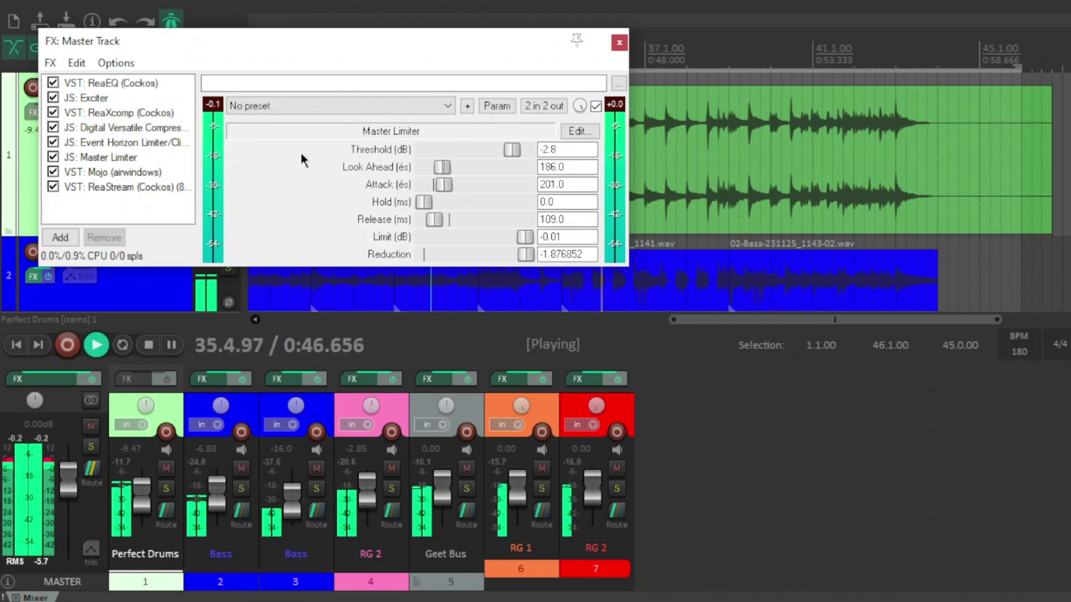
key("space")
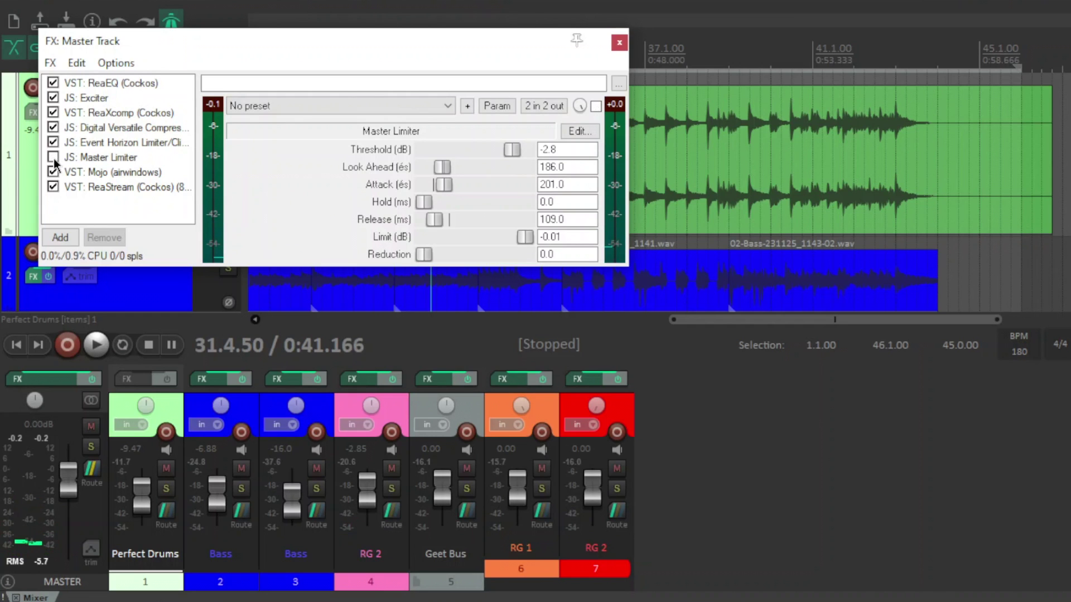
key("space")
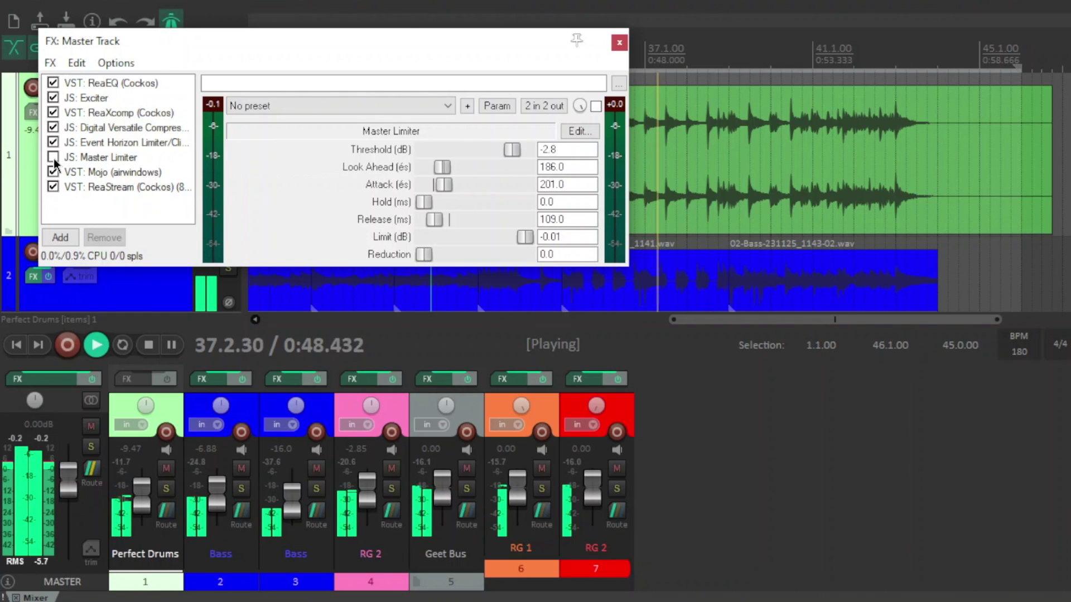
key("space")
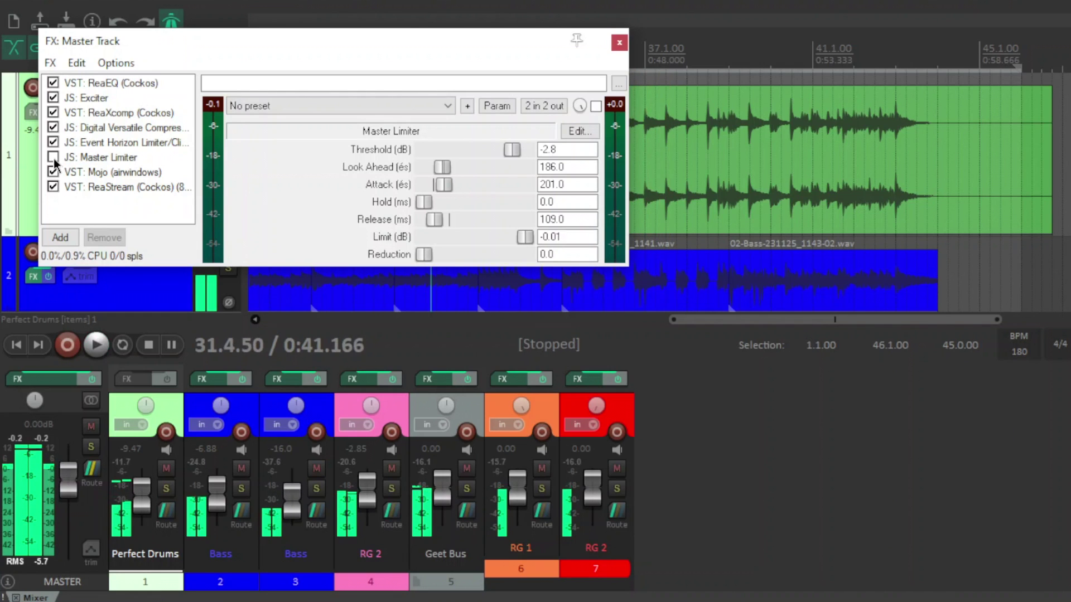
left_click(53, 158)
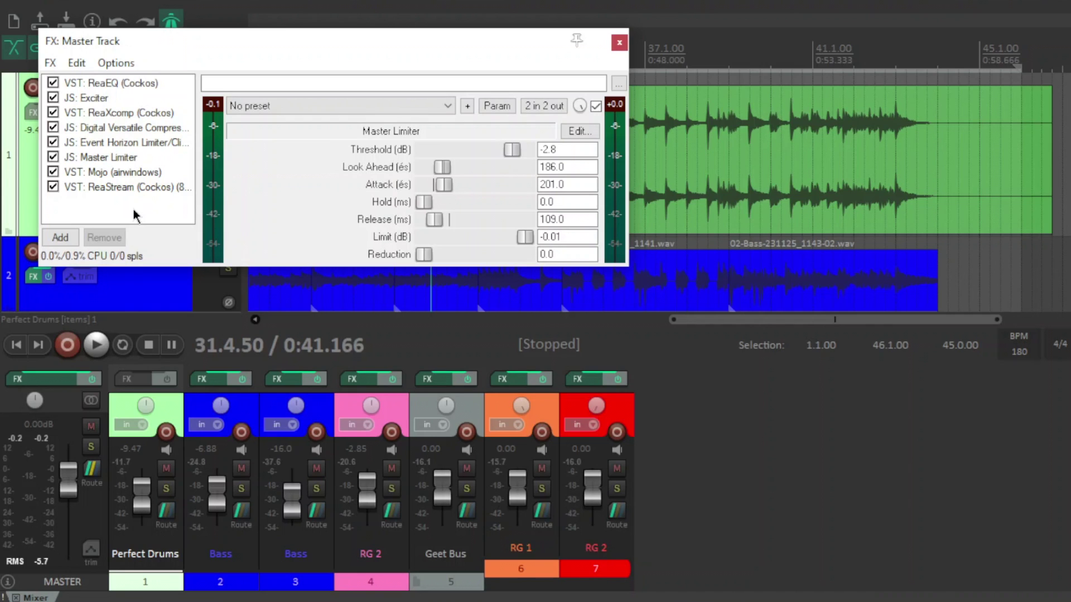
Repeat the Master Limiter comparison by playing the same passage with it active, bypassed and active again.
key("space")
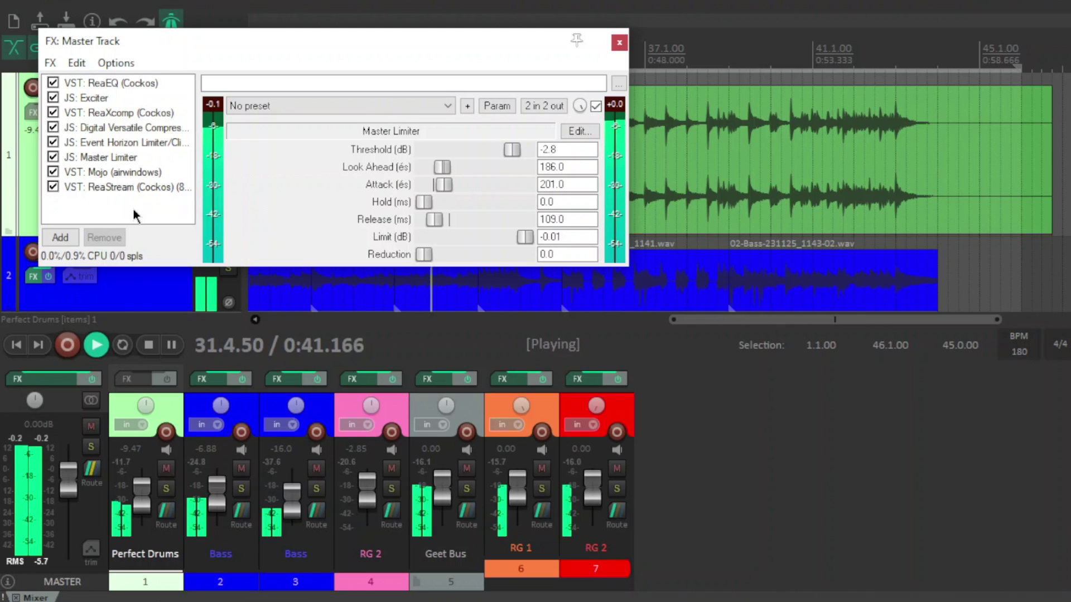
left_click(53, 157)
key("space")
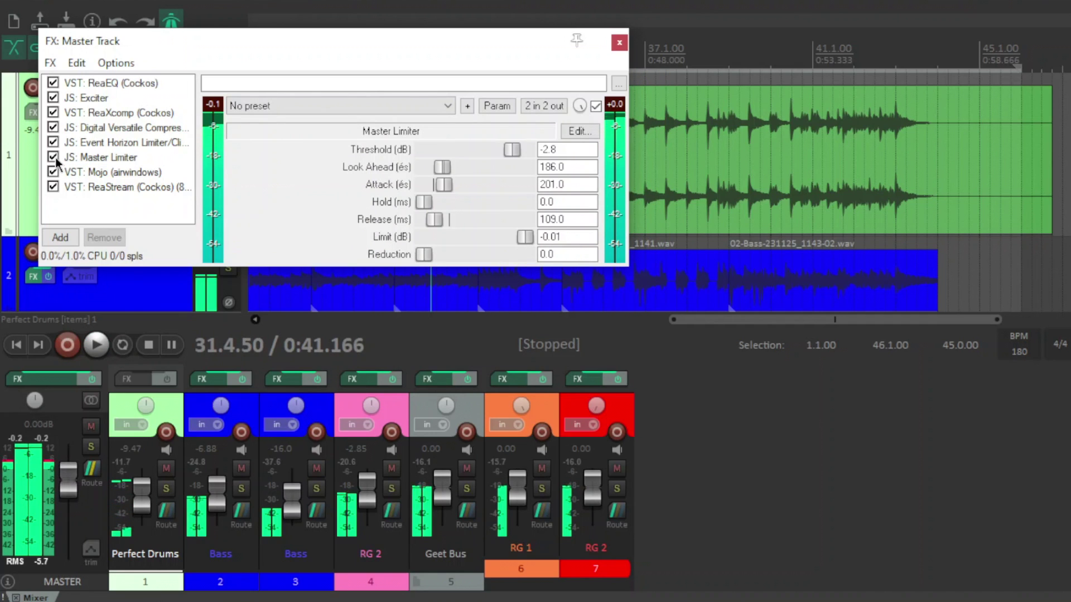
key("space")
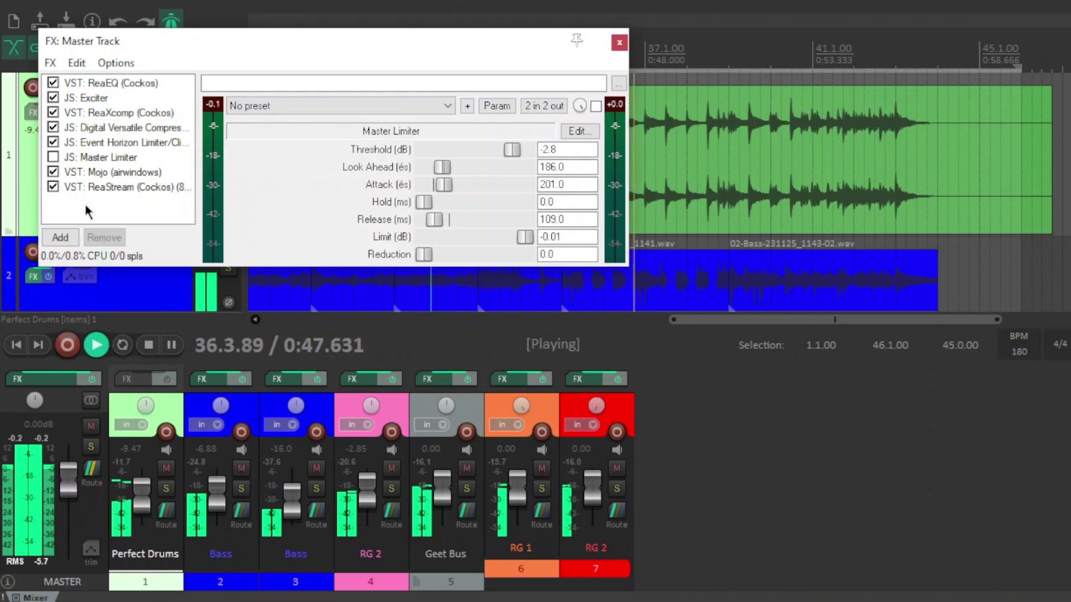
key("space")
left_click(53, 157)
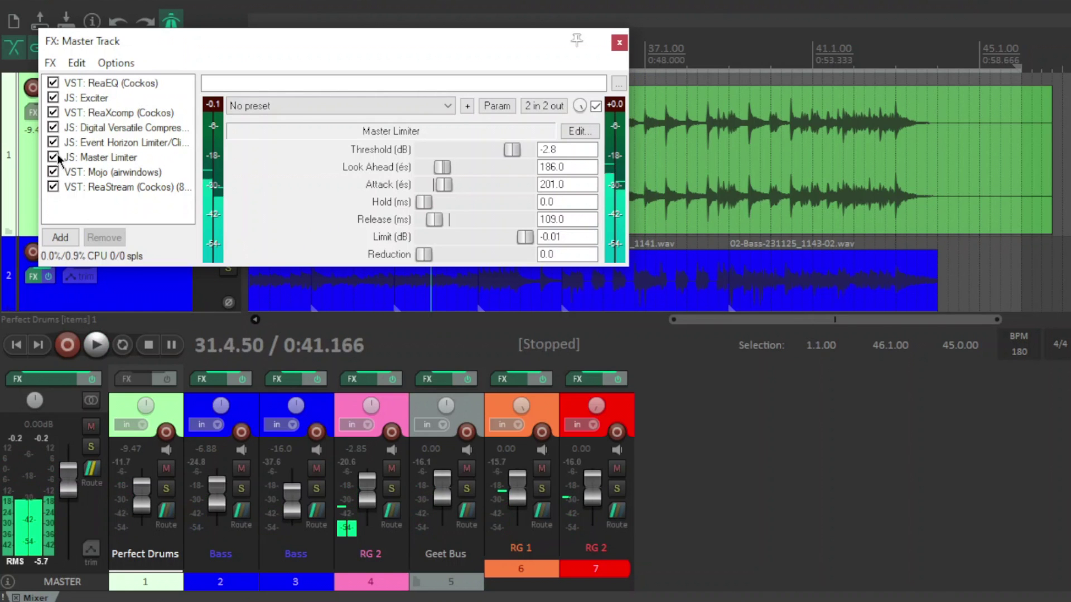
key("space")
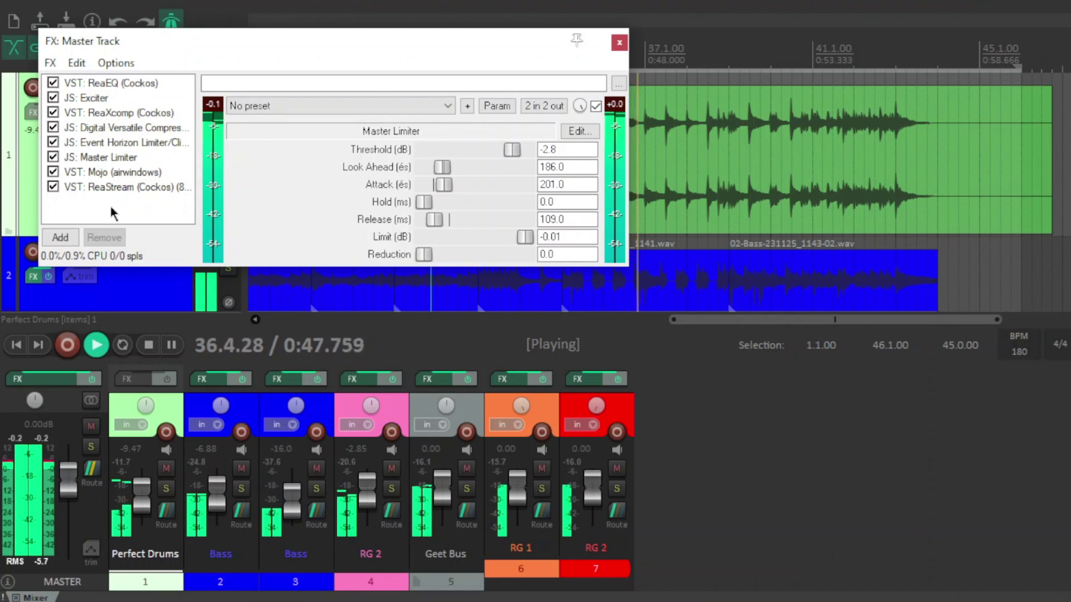
key("space")
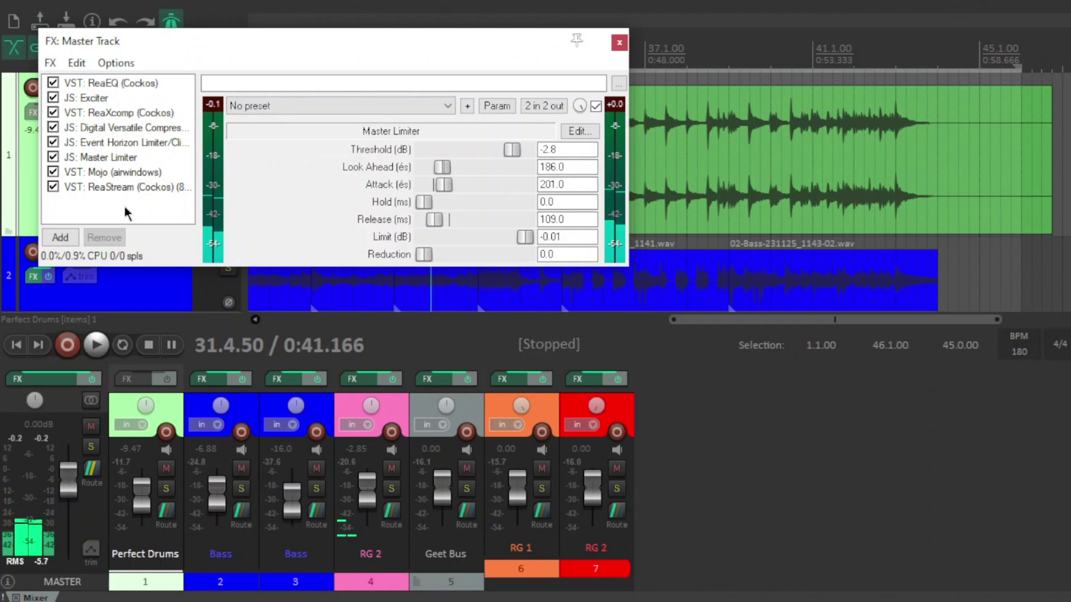
Show the Mojo plugin, start playback with it bypassed and re-enable it while the mix plays.
left_click(100, 174)
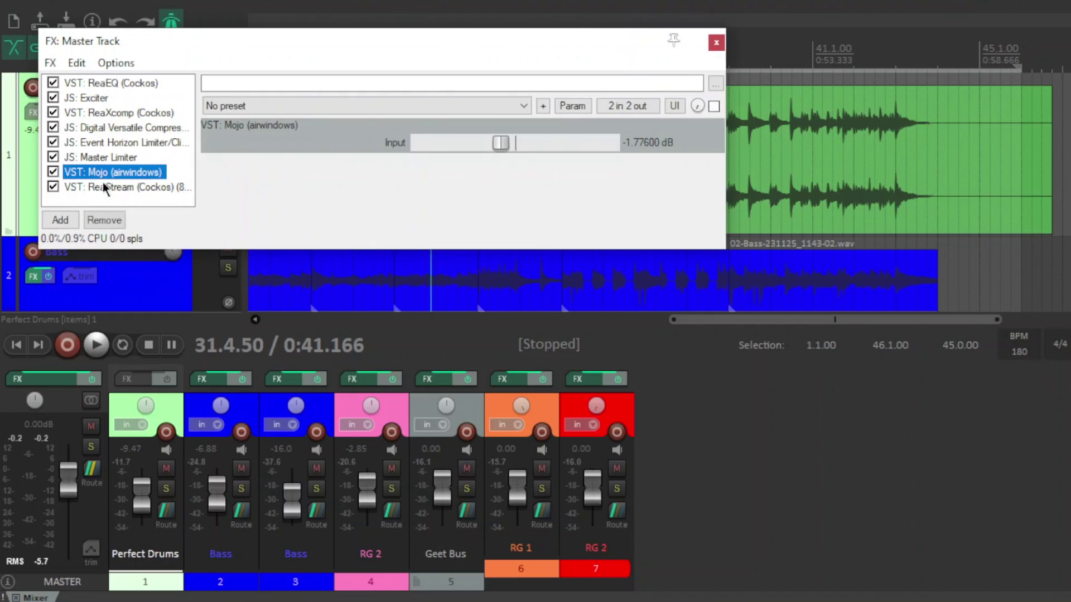
left_click(159, 203)
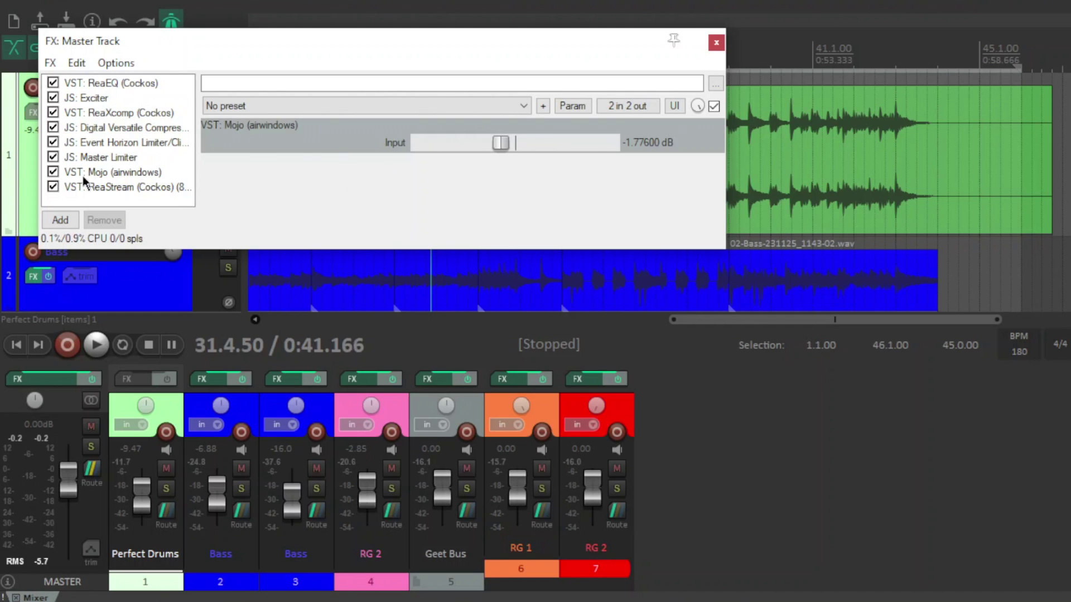
left_click(53, 172)
key("space")
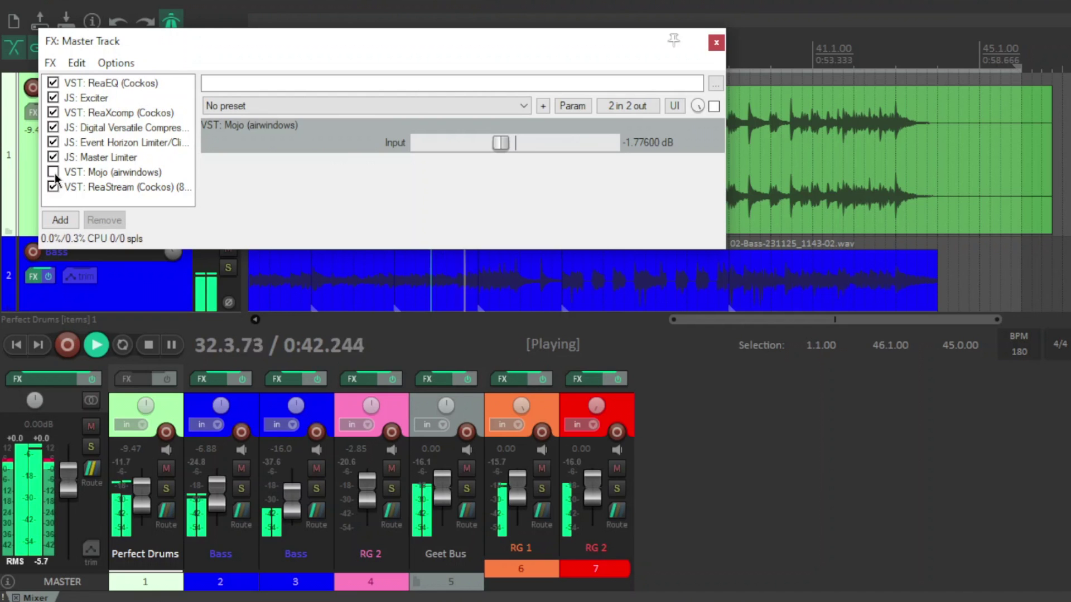
left_click(53, 172)
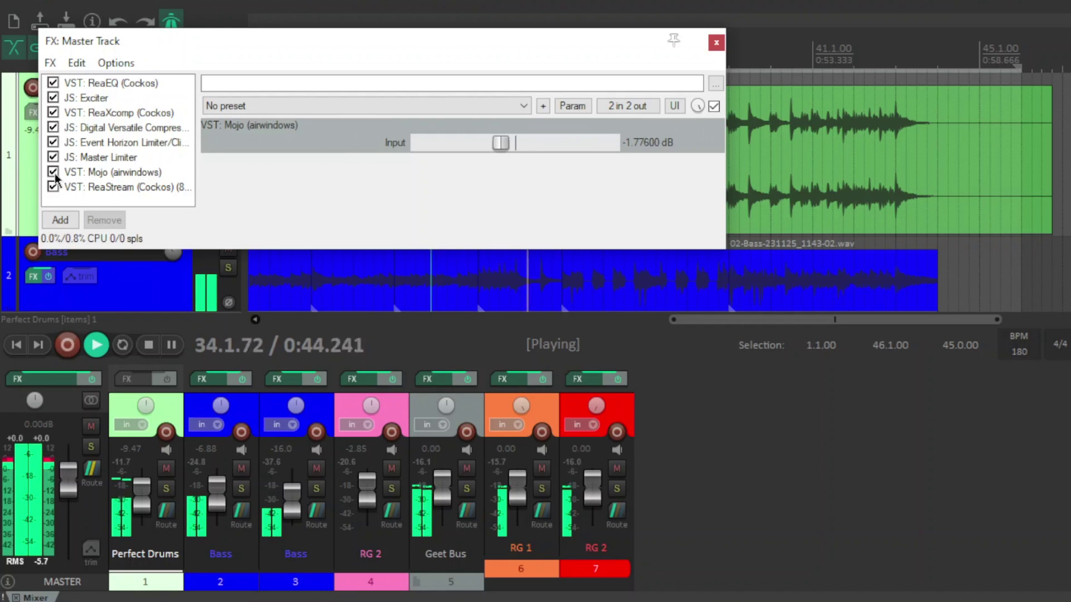
Bypass Mojo and audition the passage from the start, and replay it with Mojo re-enabled.
left_click(53, 171)
key("space")
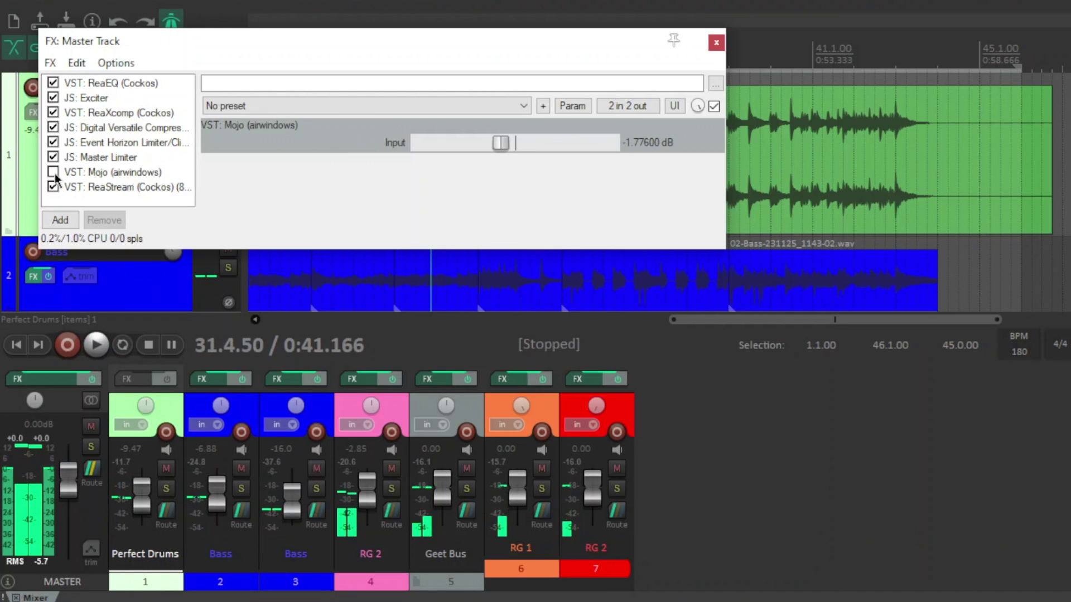
key("space")
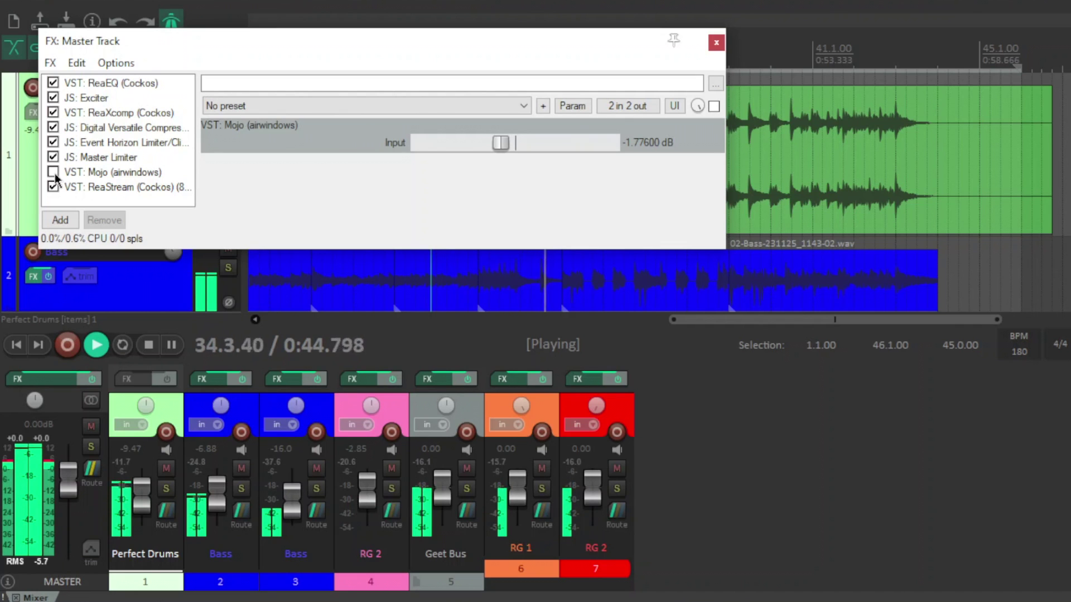
key("space")
left_click(53, 172)
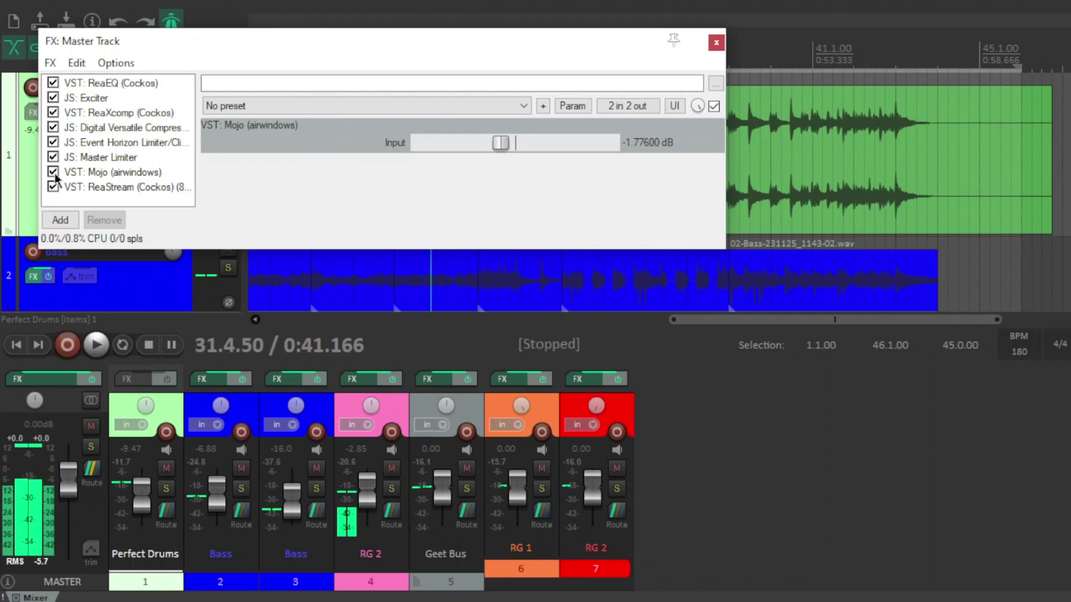
key("space")
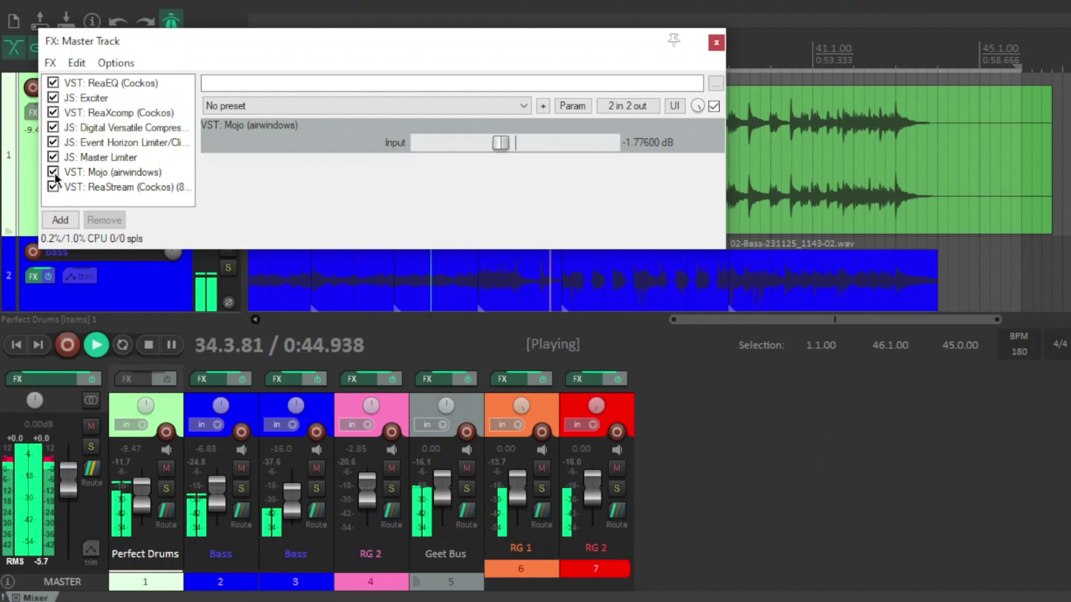
key("space")
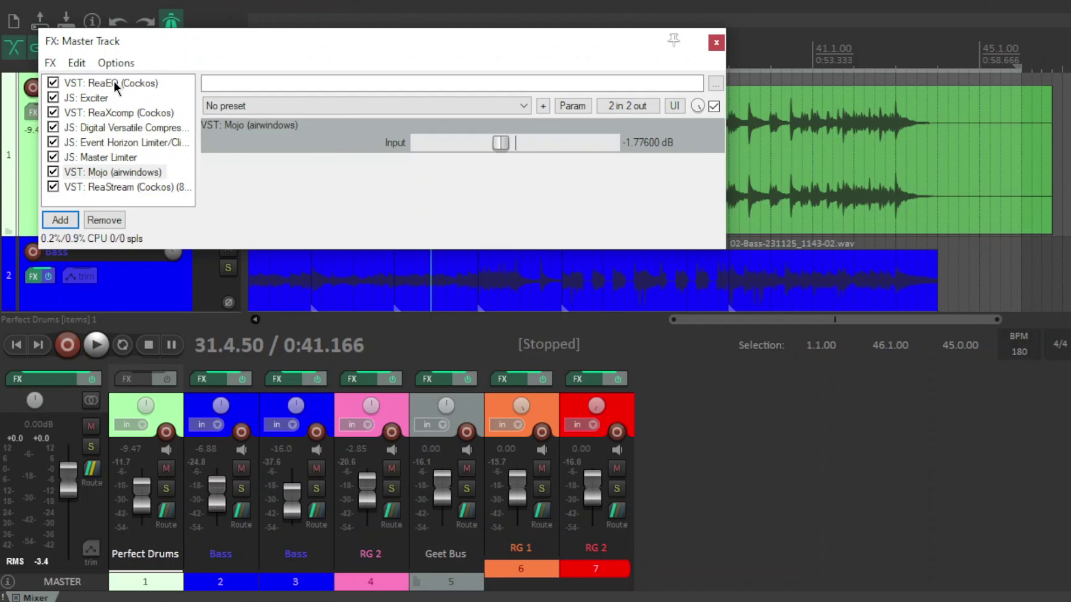
Review the master chain's plugins in order from ReaEQ through Mojo, showing each one's settings.
left_click(114, 83)
left_click(98, 99)
left_click(108, 111)
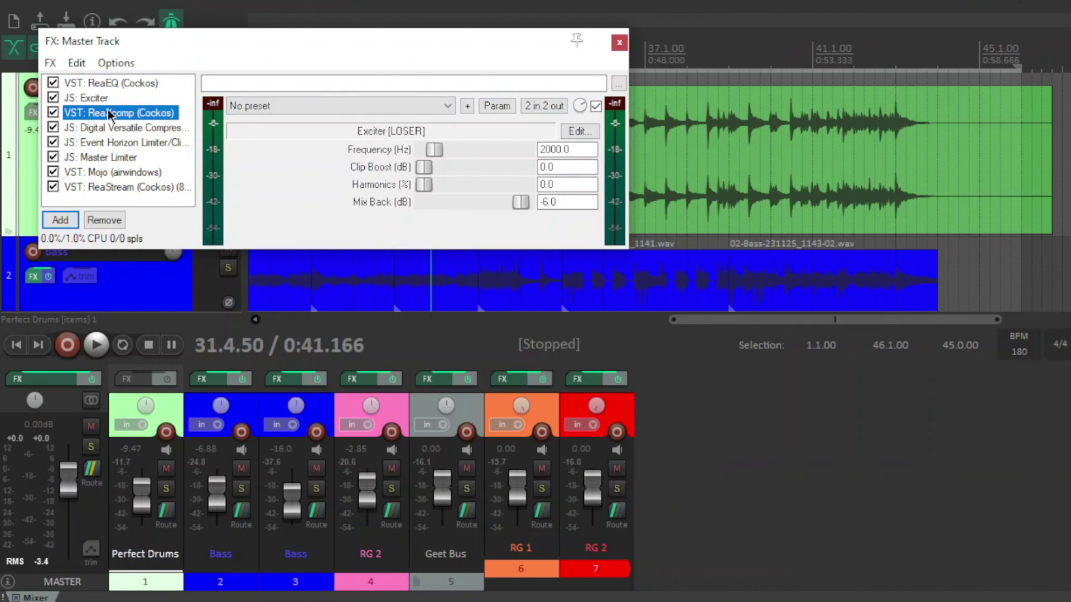
left_click(111, 129)
left_click(115, 142)
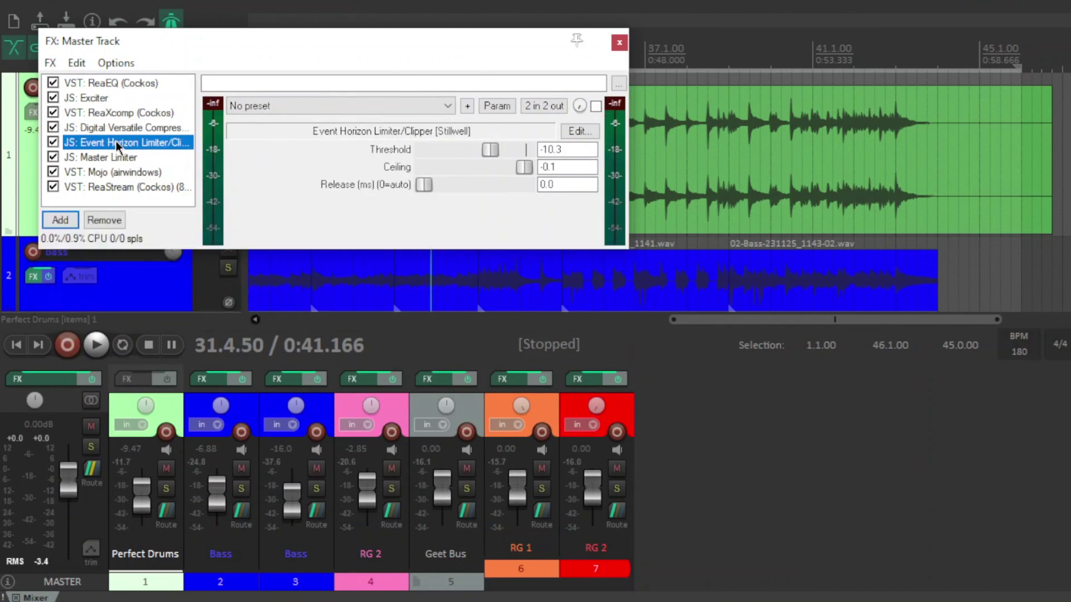
left_click(118, 157)
left_click(128, 172)
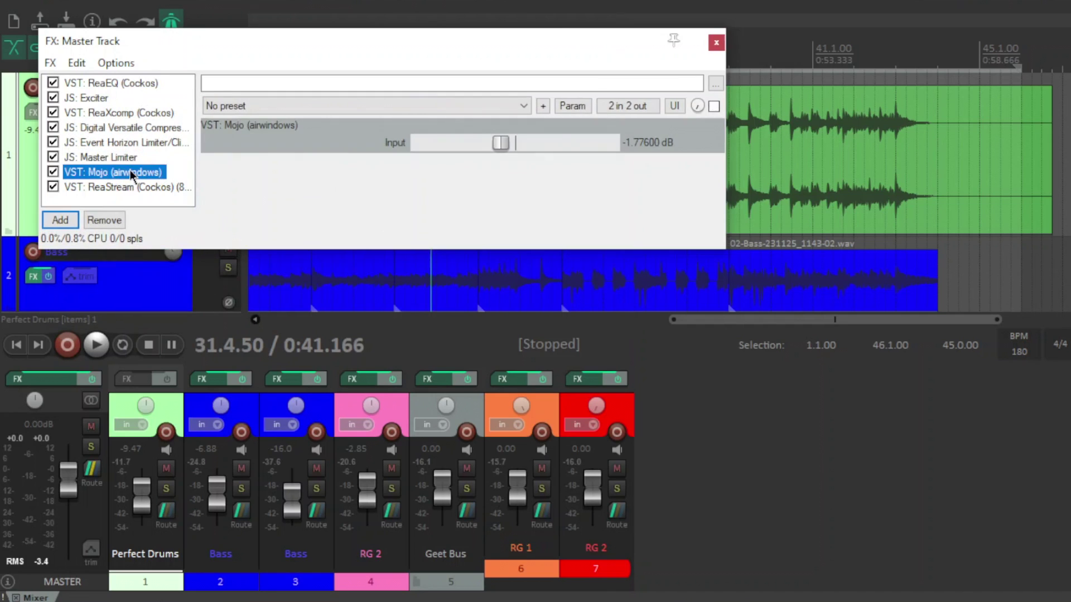
left_click(160, 198)
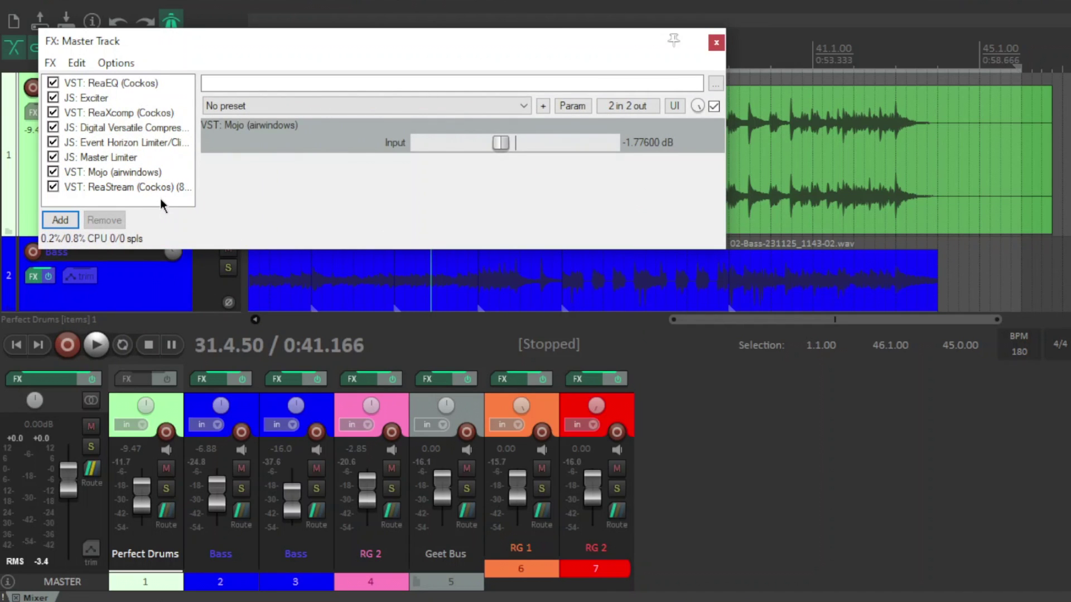